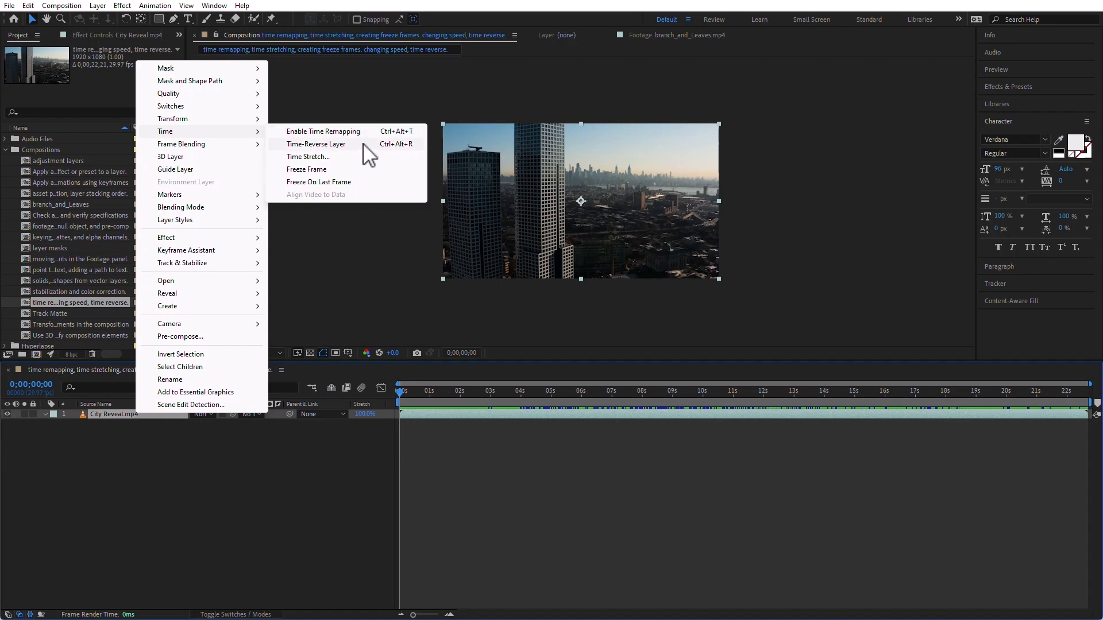
Time-reverse the City Reveal.mp4 layer and scrub through the timeline to its end to preview the reversed clip
{"action": "left_click", "coordinate": [363, 144]}
{"action": "left_click_drag", "start_coordinate": [445, 393], "coordinate": [1101, 386]}
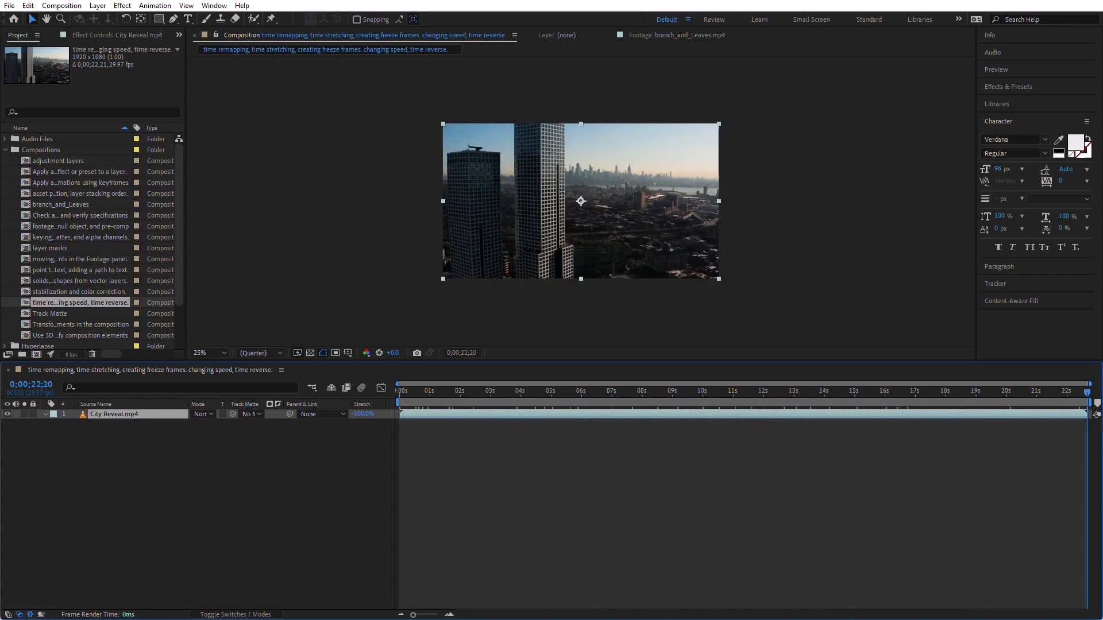
{"action": "left_click", "coordinate": [98, 5]}
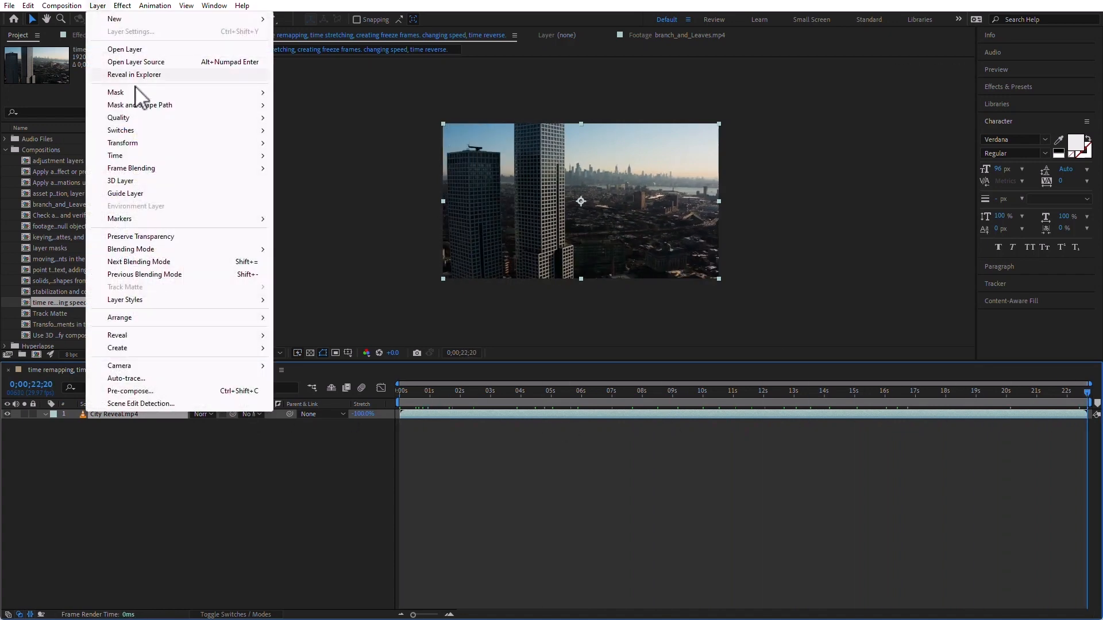
{"action": "mouse_move", "coordinate": [137, 155]}
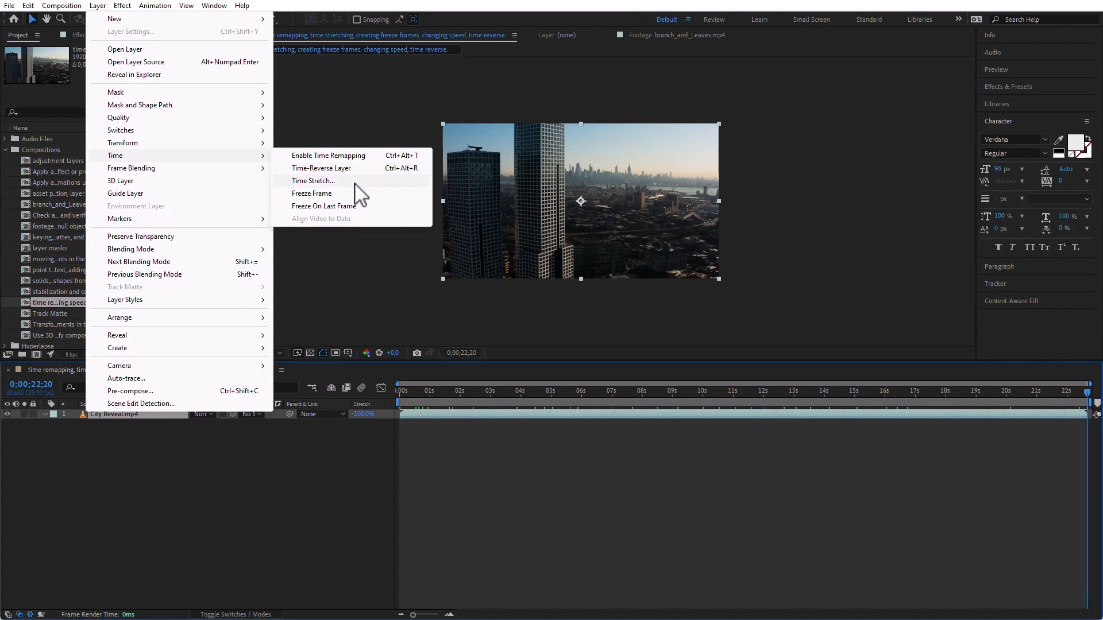
{"action": "left_click", "coordinate": [356, 180]}
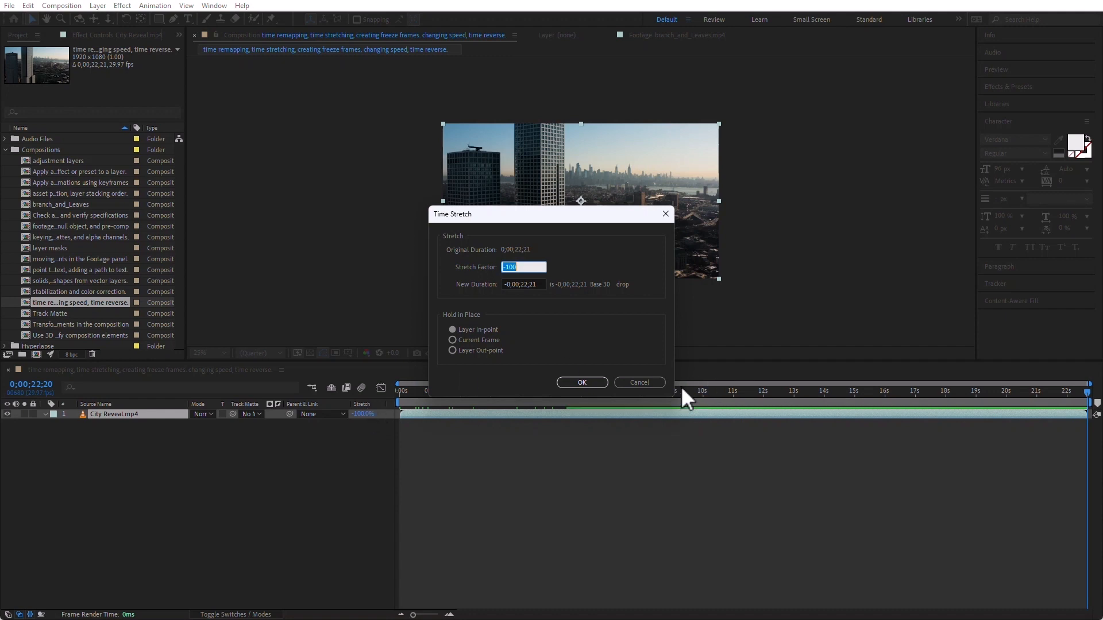
{"action": "left_click", "coordinate": [647, 382]}
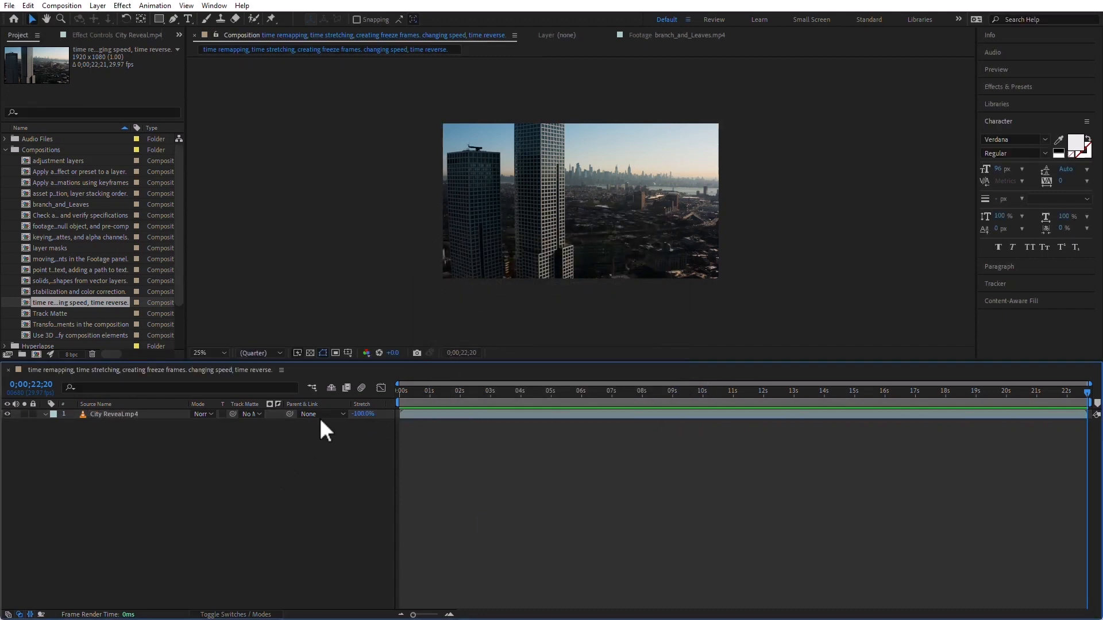
Time-reverse the City Reveal.mp4 layer a second time to restore forward playback and return to the start
{"action": "left_click", "coordinate": [115, 414]}
{"action": "key", "text": "ctrl+alt+r"}
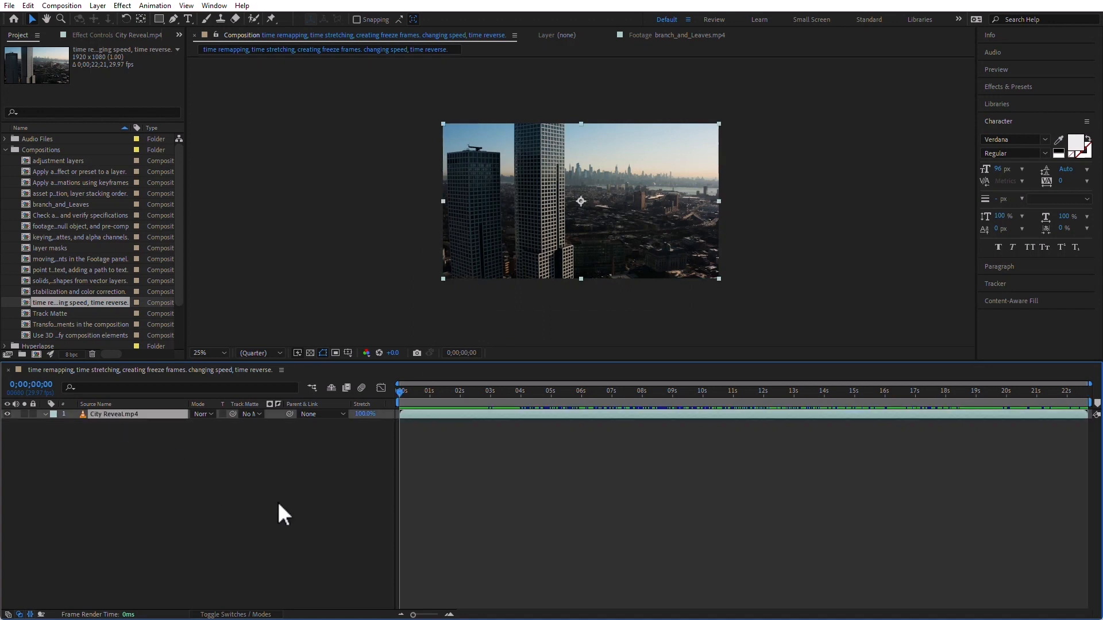
{"action": "left_click_drag", "start_coordinate": [423, 390], "coordinate": [287, 501]}
{"action": "left_click", "coordinate": [287, 501]}
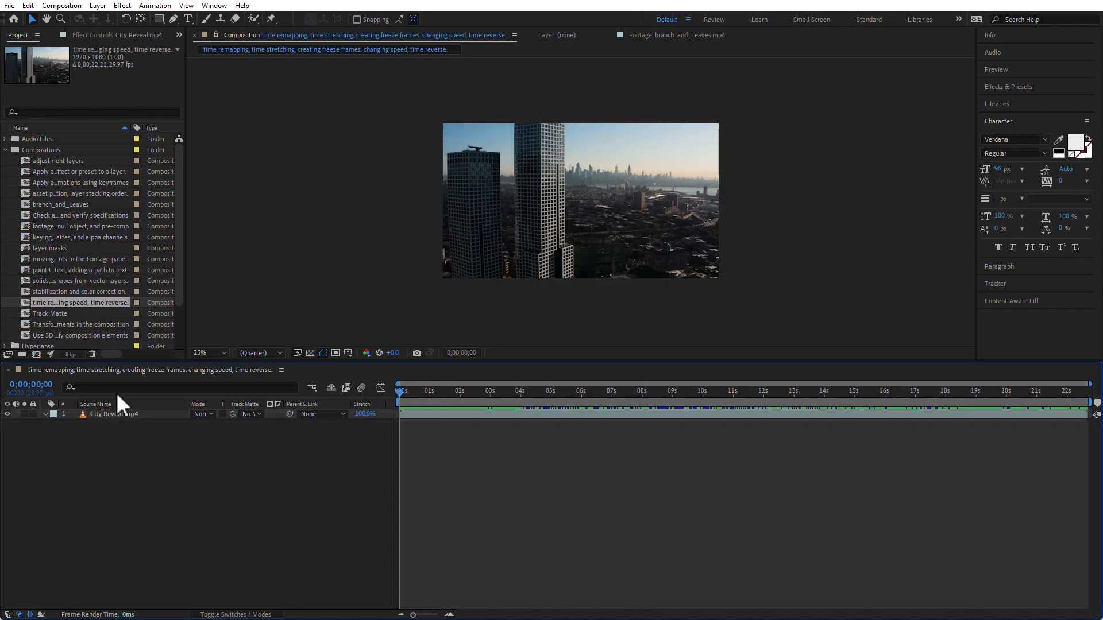
Enable time remapping on the City Reveal.mp4 layer in the time remapping composition
{"action": "left_click", "coordinate": [123, 413]}
{"action": "left_click", "coordinate": [97, 6]}
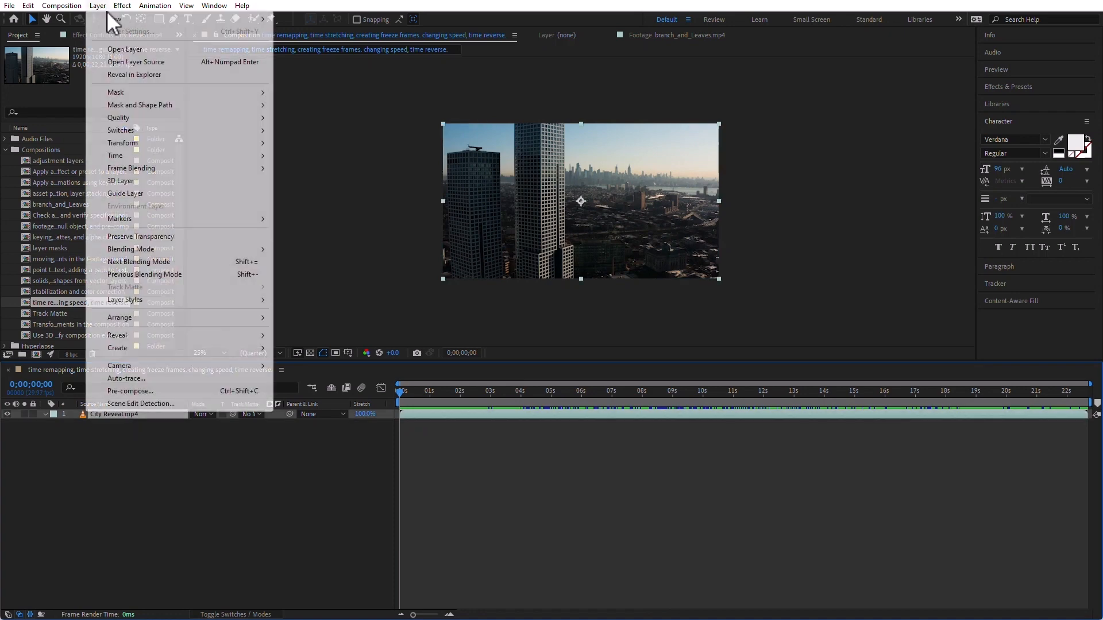
{"action": "mouse_move", "coordinate": [128, 159]}
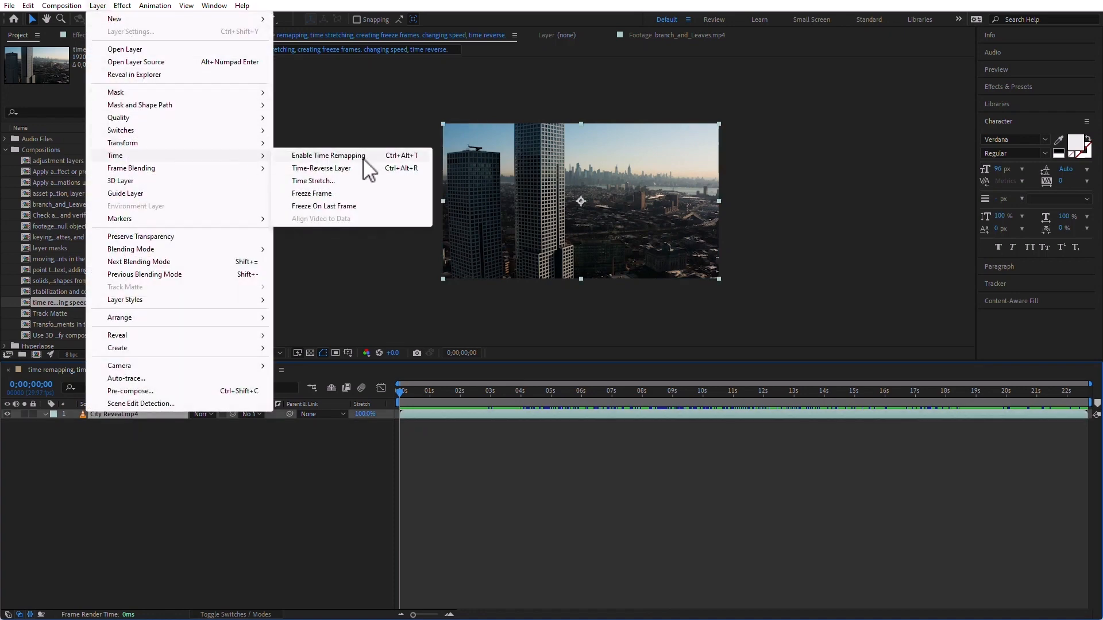
{"action": "left_click", "coordinate": [362, 155]}
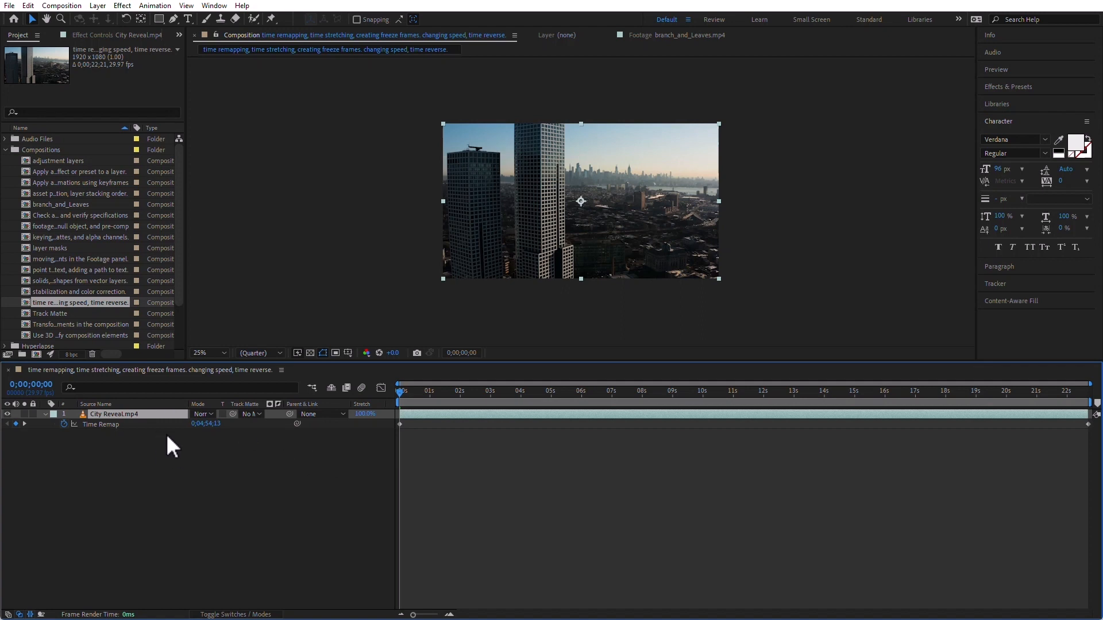
{"action": "left_click", "coordinate": [243, 458]}
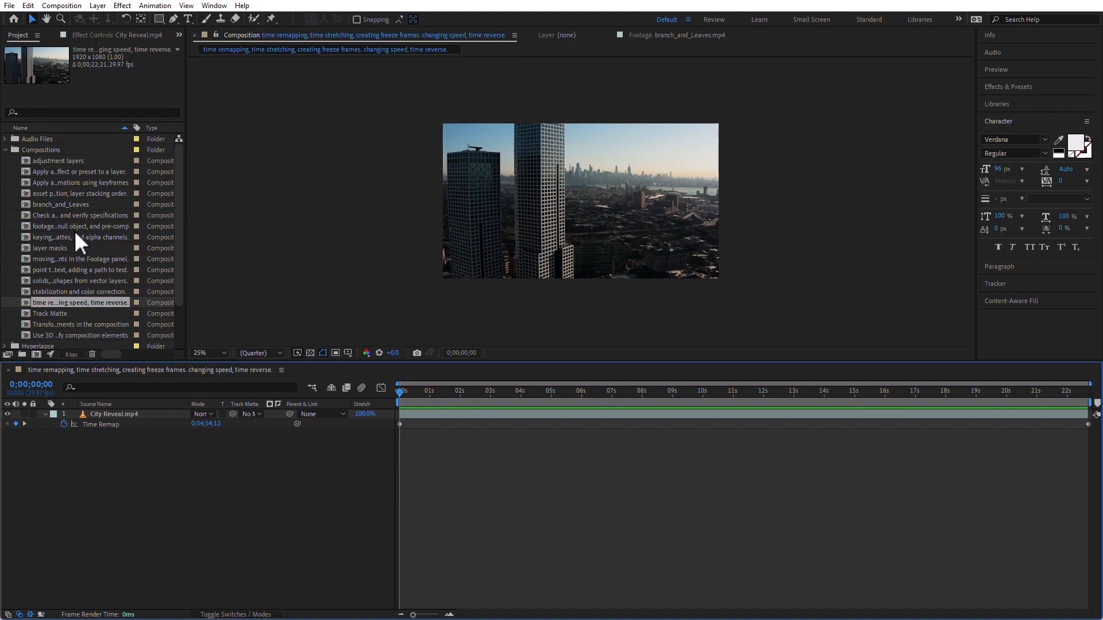
Create a new composition from the City Reveal.mp4 clip in the Video Files folder
{"action": "left_click", "coordinate": [6, 150]}
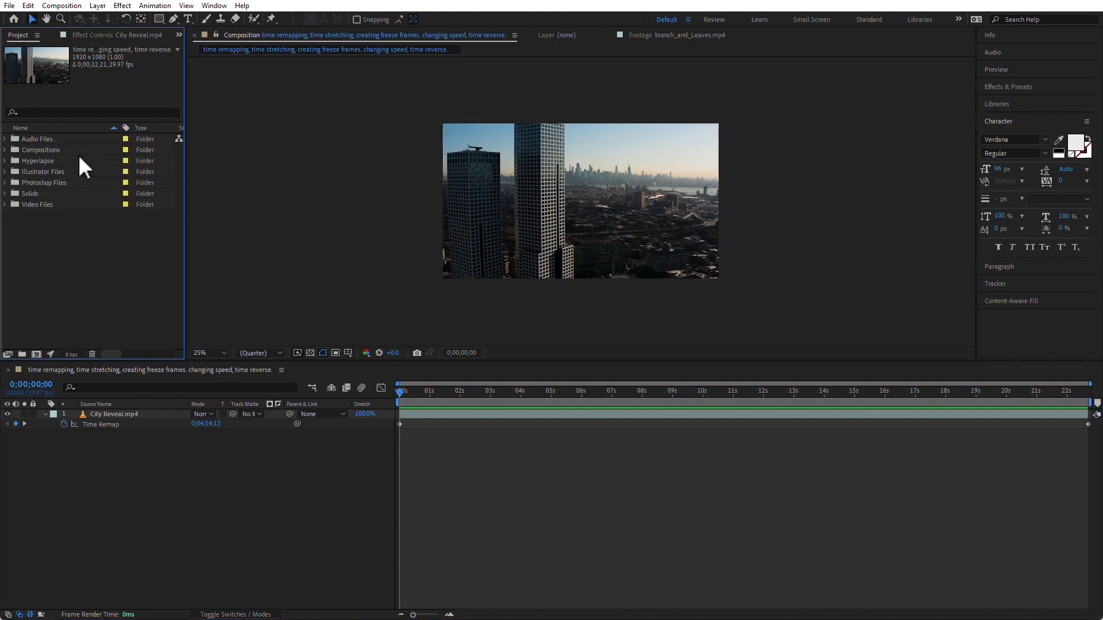
{"action": "left_click", "coordinate": [5, 203]}
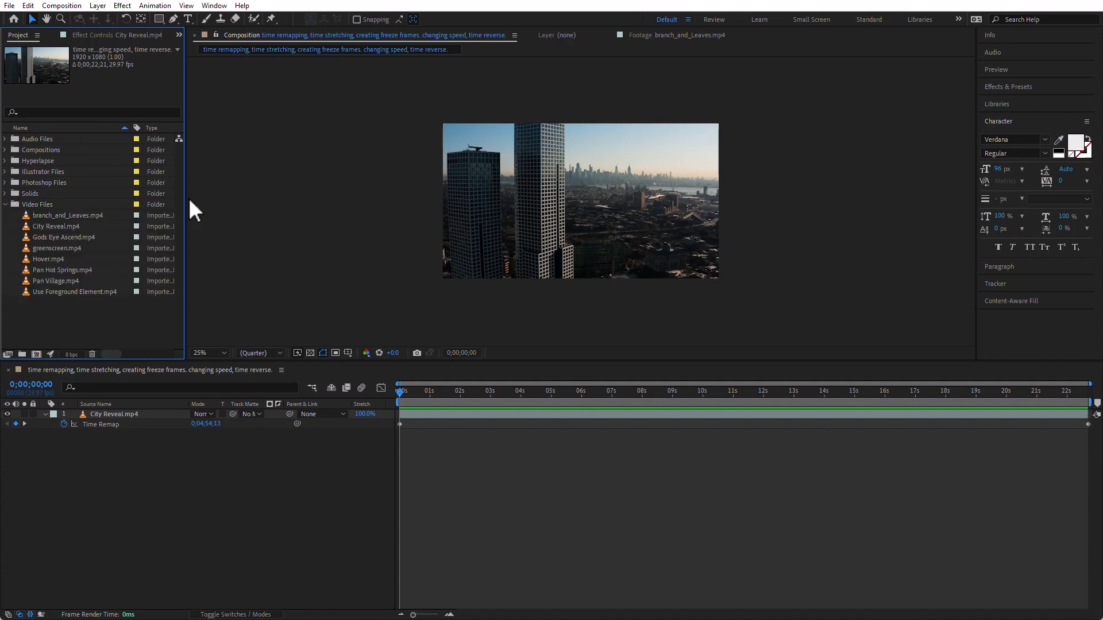
{"action": "left_click", "coordinate": [28, 225]}
{"action": "left_click_drag", "start_coordinate": [27, 225], "coordinate": [39, 352]}
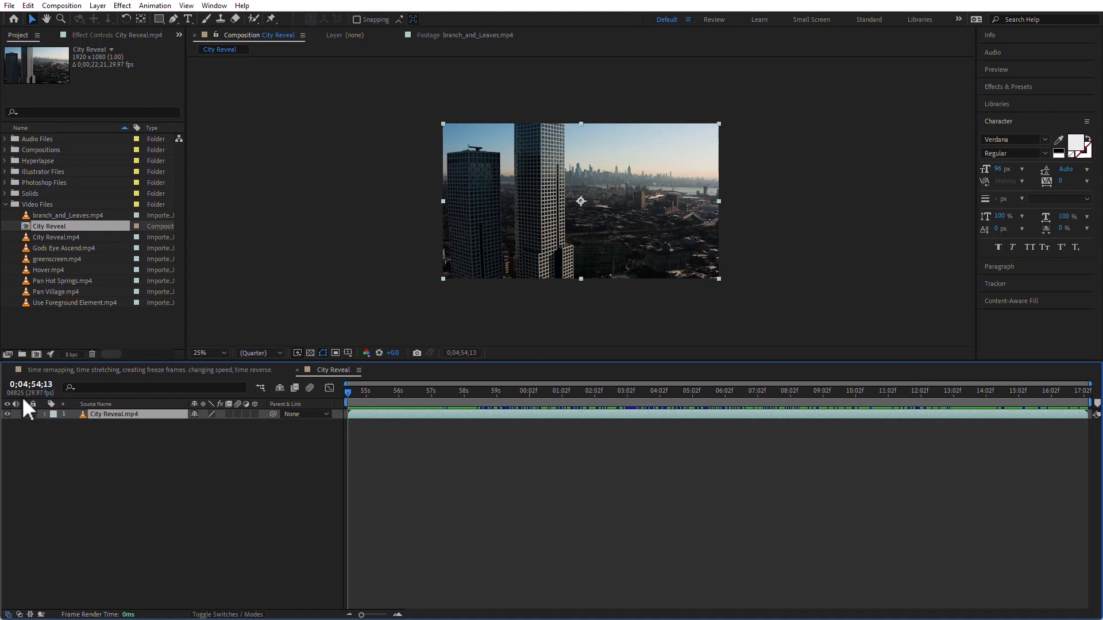
Enable time remapping on the City Reveal.mp4 layer of the new City Reveal composition
{"action": "left_click_drag", "start_coordinate": [23, 384], "coordinate": [44, 395]}
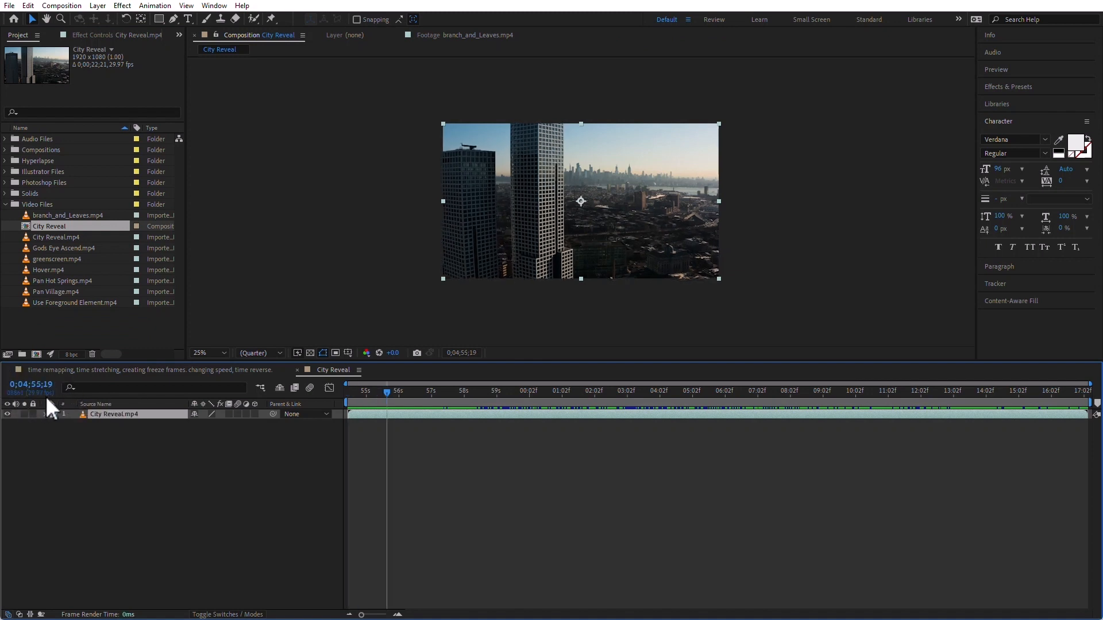
{"action": "left_click", "coordinate": [349, 421]}
{"action": "left_click_drag", "start_coordinate": [372, 389], "coordinate": [58, 392]}
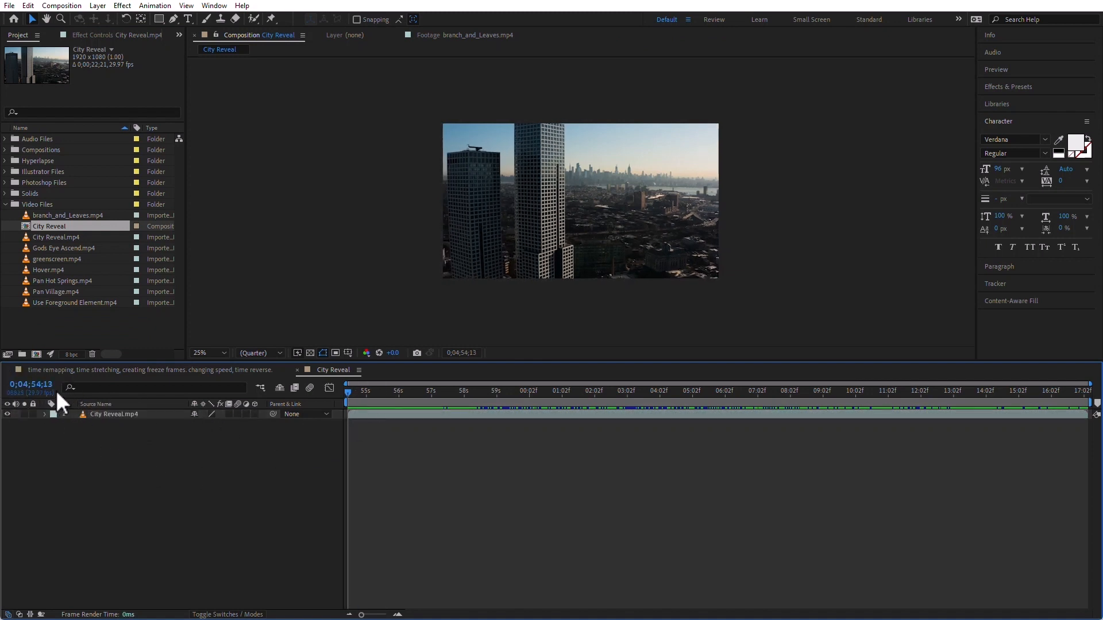
{"action": "left_click", "coordinate": [110, 410]}
{"action": "right_click", "coordinate": [109, 410]}
{"action": "mouse_move", "coordinate": [148, 130]}
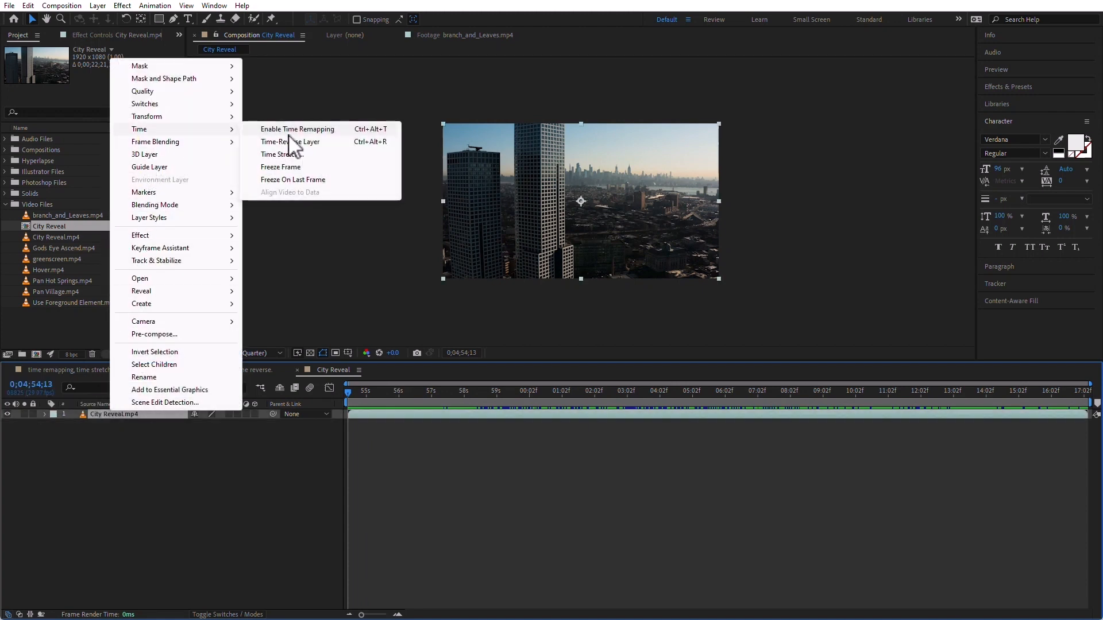
{"action": "left_click", "coordinate": [327, 130]}
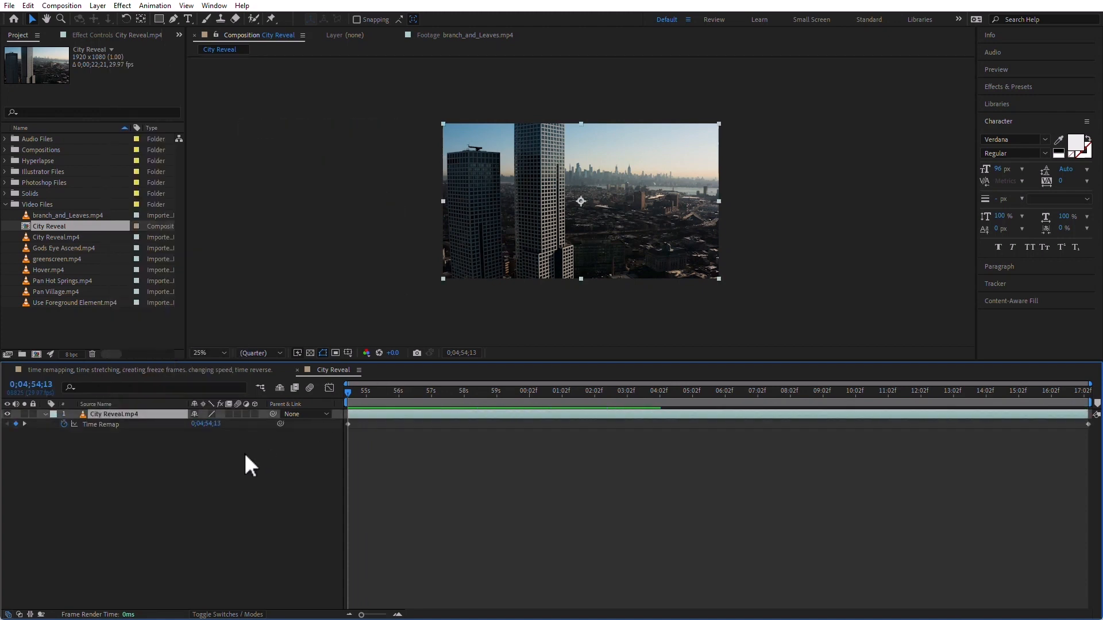
Add a Time Remap keyframe 500 (five seconds) after the composition's start, at 0;04;59;13
{"action": "left_click", "coordinate": [101, 424]}
{"action": "left_click_drag", "start_coordinate": [431, 388], "coordinate": [655, 428]}
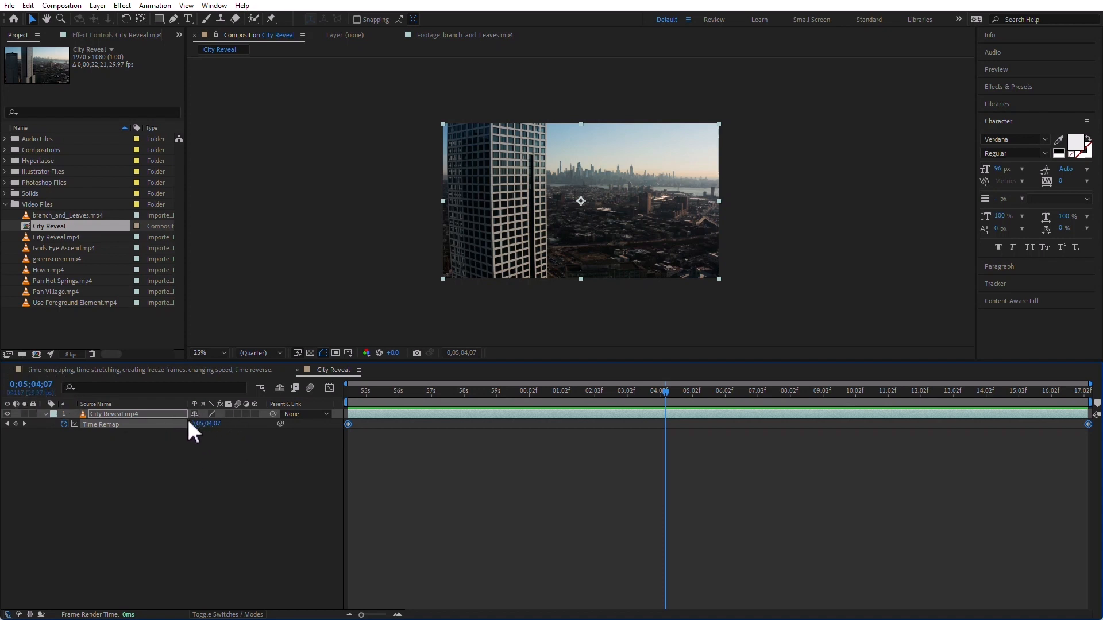
{"action": "left_click_drag", "start_coordinate": [708, 384], "coordinate": [346, 424]}
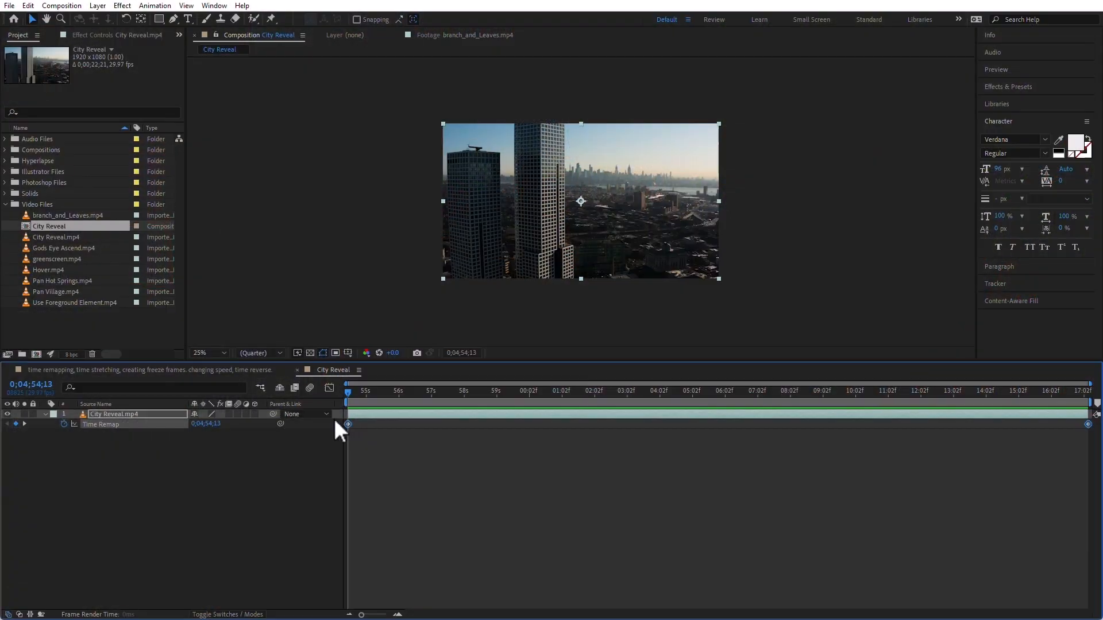
{"action": "left_click", "coordinate": [32, 384]}
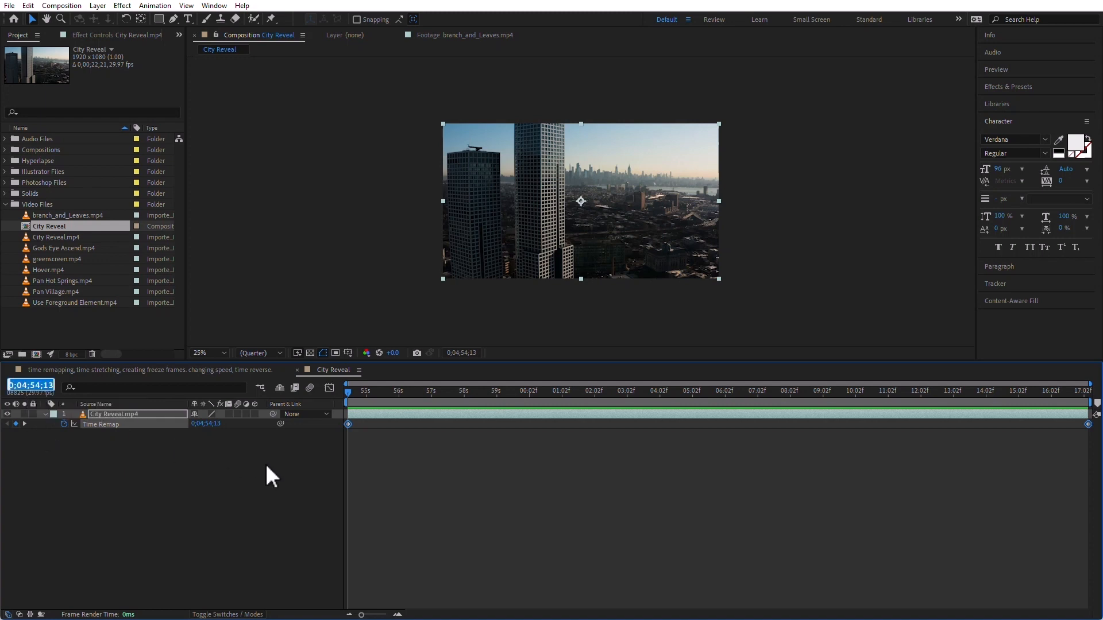
{"action": "type", "text": "+500"}
{"action": "key", "text": "Return"}
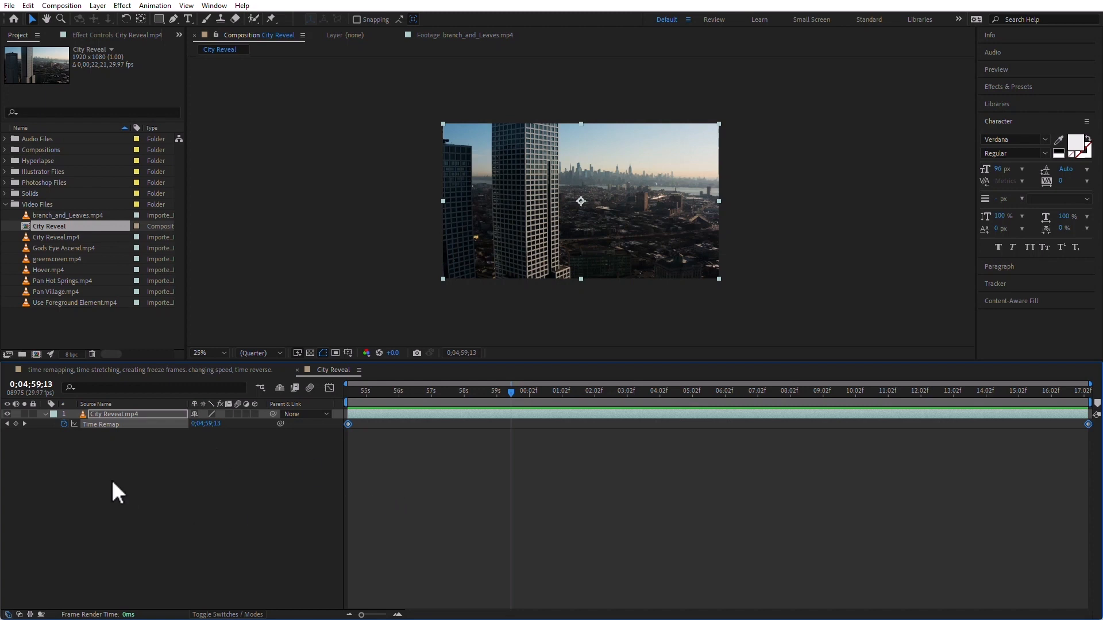
{"action": "left_click", "coordinate": [15, 423]}
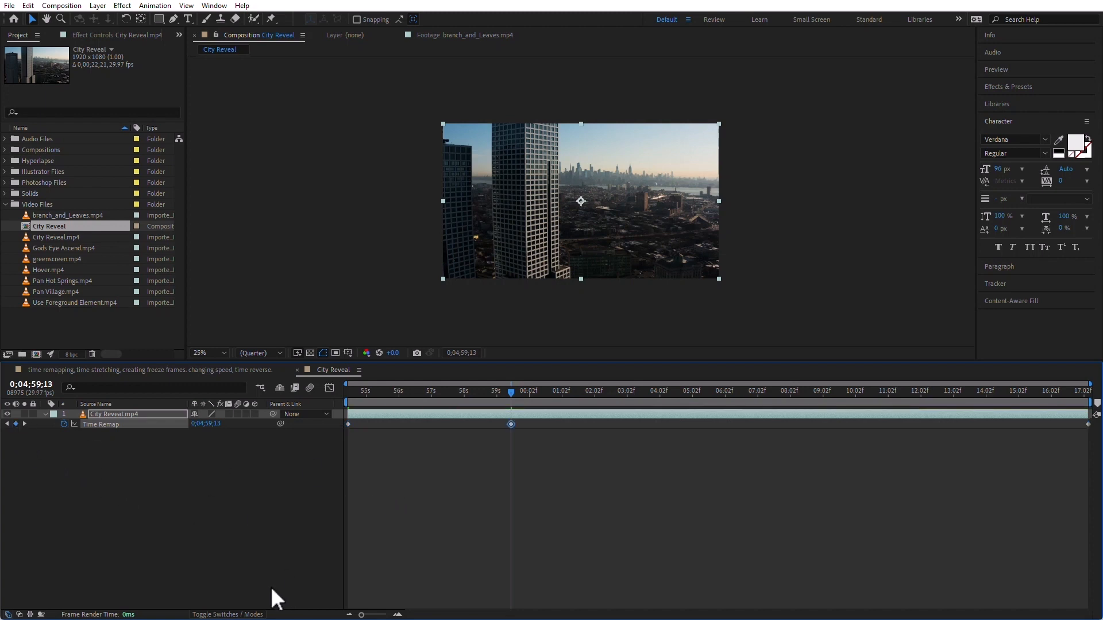
Set the Time Remap value of the keyframe at 0;04;59;13 to 0;05;17;06
{"action": "key", "text": "Home"}
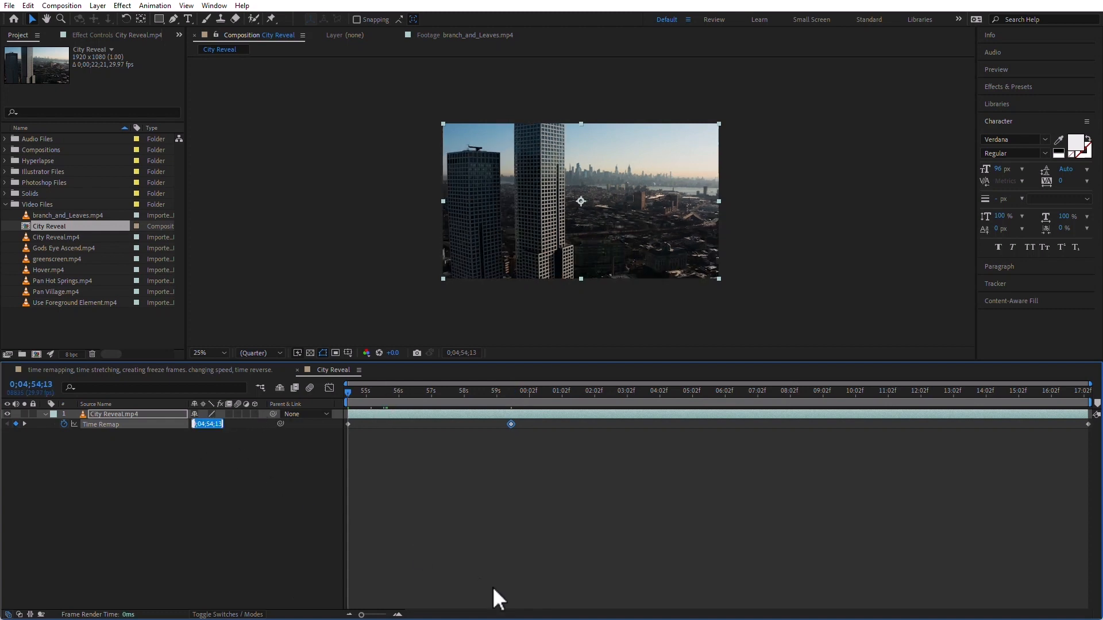
{"action": "left_click_drag", "start_coordinate": [440, 388], "coordinate": [513, 392]}
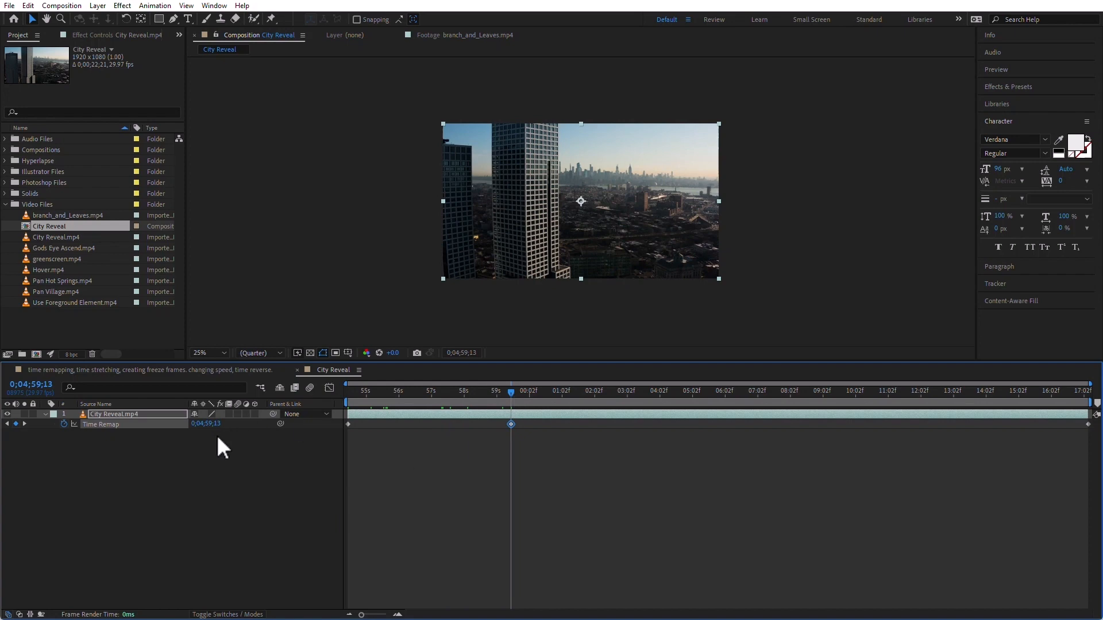
{"action": "type", "text": "0;05;17;06"}
{"action": "left_click", "coordinate": [453, 575]}
Scrub between the first and middle keyframes to preview the speed change and compare their Time Remap values
{"action": "left_click_drag", "start_coordinate": [402, 398], "coordinate": [277, 422]}
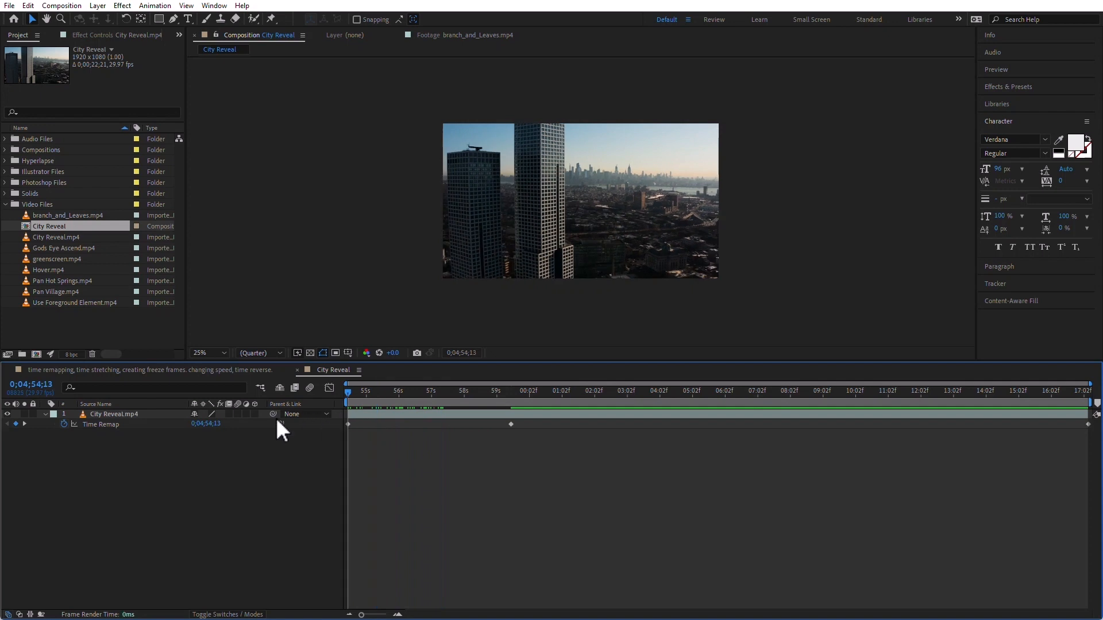
{"action": "left_click", "coordinate": [206, 424]}
{"action": "key", "text": "Return"}
{"action": "left_click", "coordinate": [511, 391]}
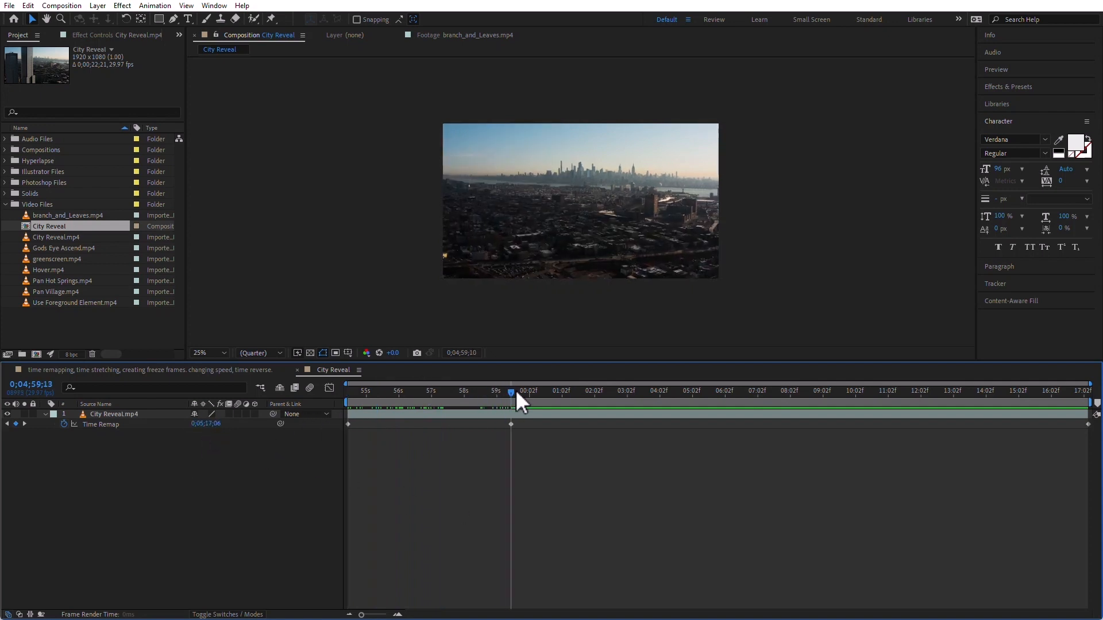
{"action": "left_click", "coordinate": [510, 424]}
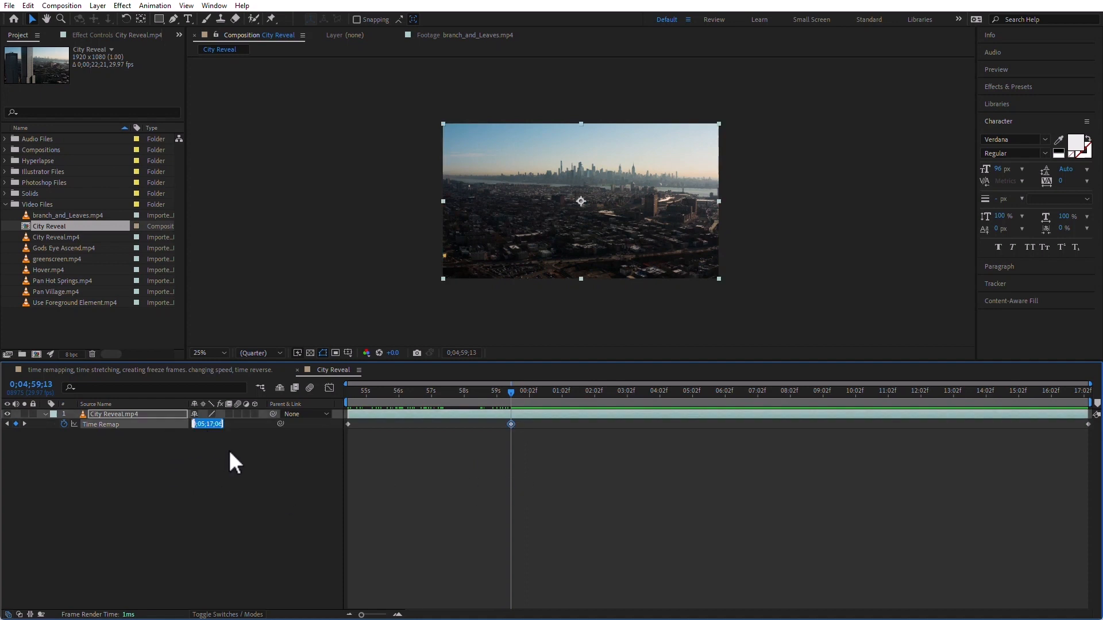
{"action": "left_click", "coordinate": [257, 520]}
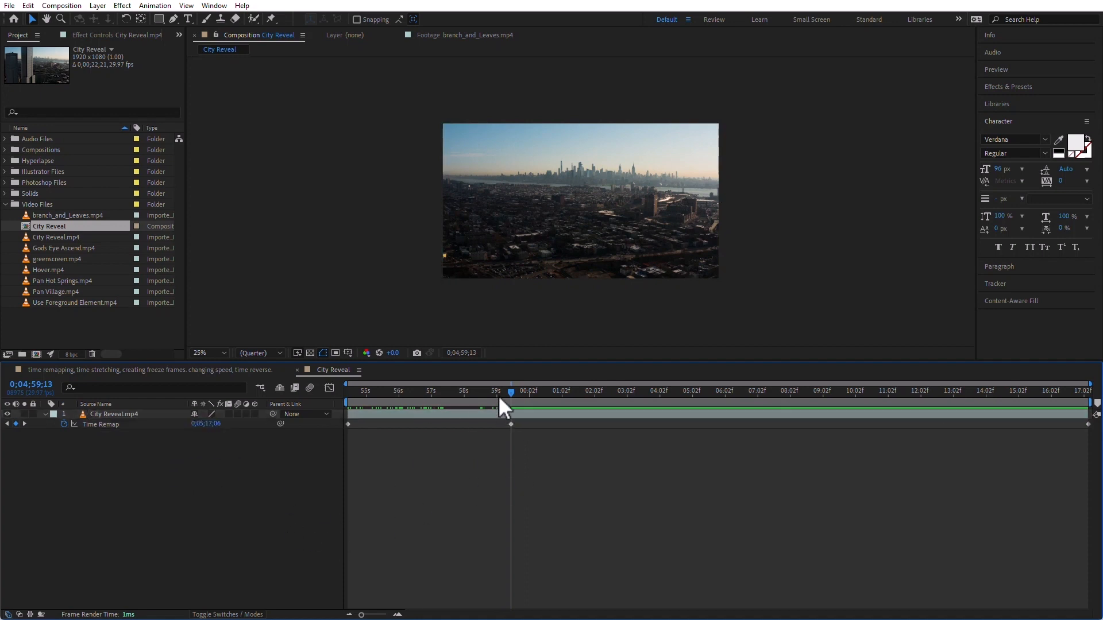
{"action": "left_click_drag", "start_coordinate": [505, 392], "coordinate": [294, 410]}
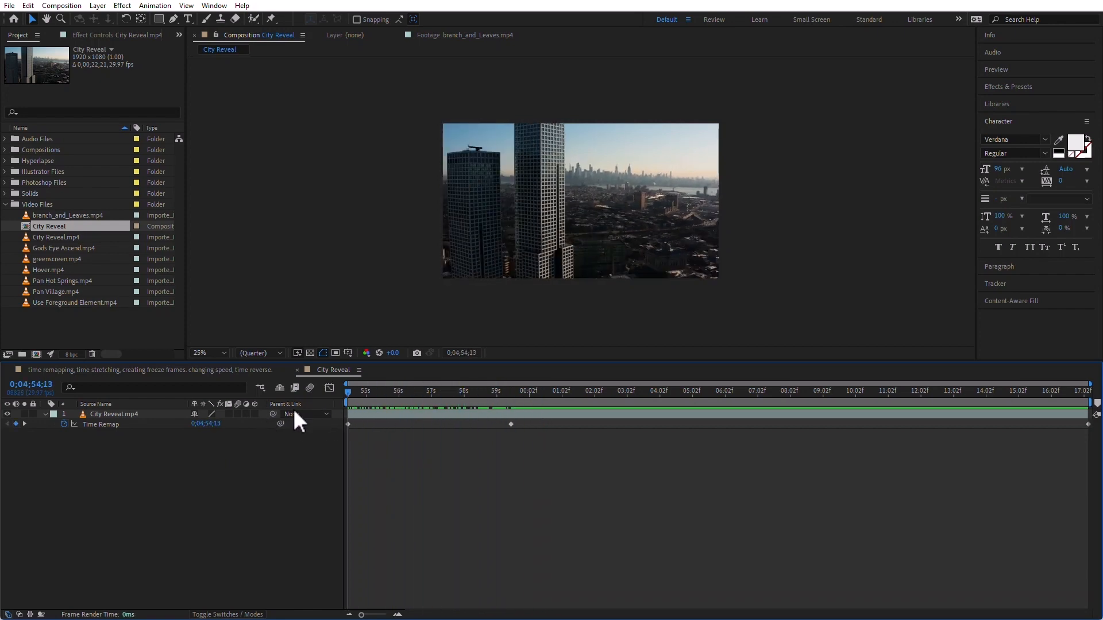
Paste a copy of the first Time Remap keyframe between the first and middle keyframes, and scrub the held section
{"action": "left_click", "coordinate": [348, 424]}
{"action": "left_click", "coordinate": [449, 391]}
{"action": "key", "text": "ctrl+v"}
{"action": "left_click_drag", "start_coordinate": [430, 394], "coordinate": [396, 408]}
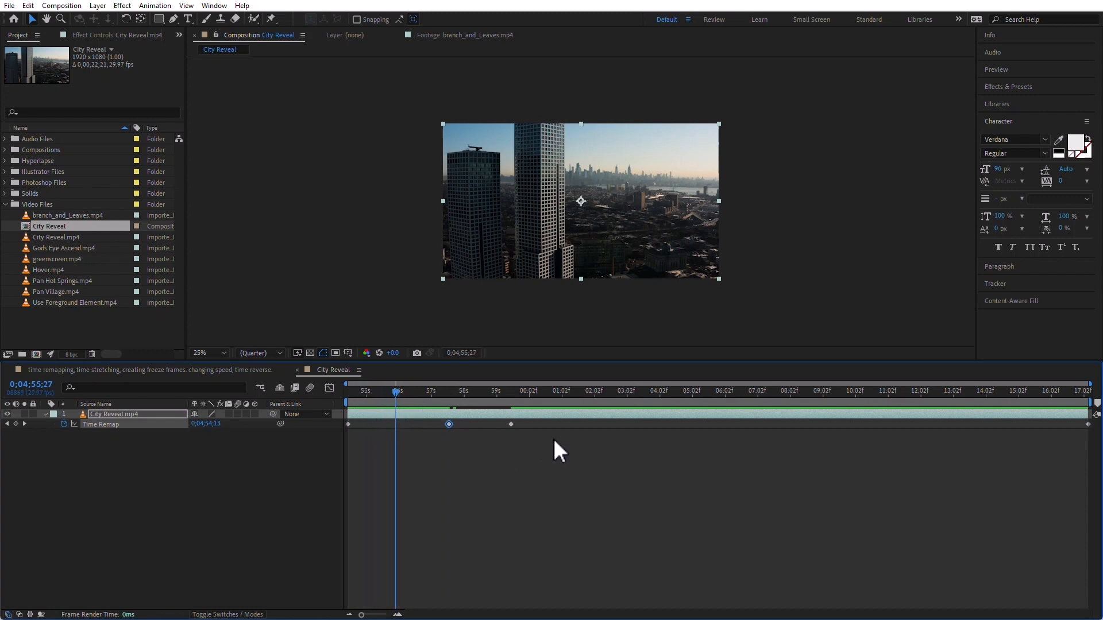
Delete the two inner Time Remap keyframes, leaving only those at the layer's start and end
{"action": "left_click_drag", "start_coordinate": [562, 441], "coordinate": [429, 419]}
{"action": "key", "text": "Delete"}
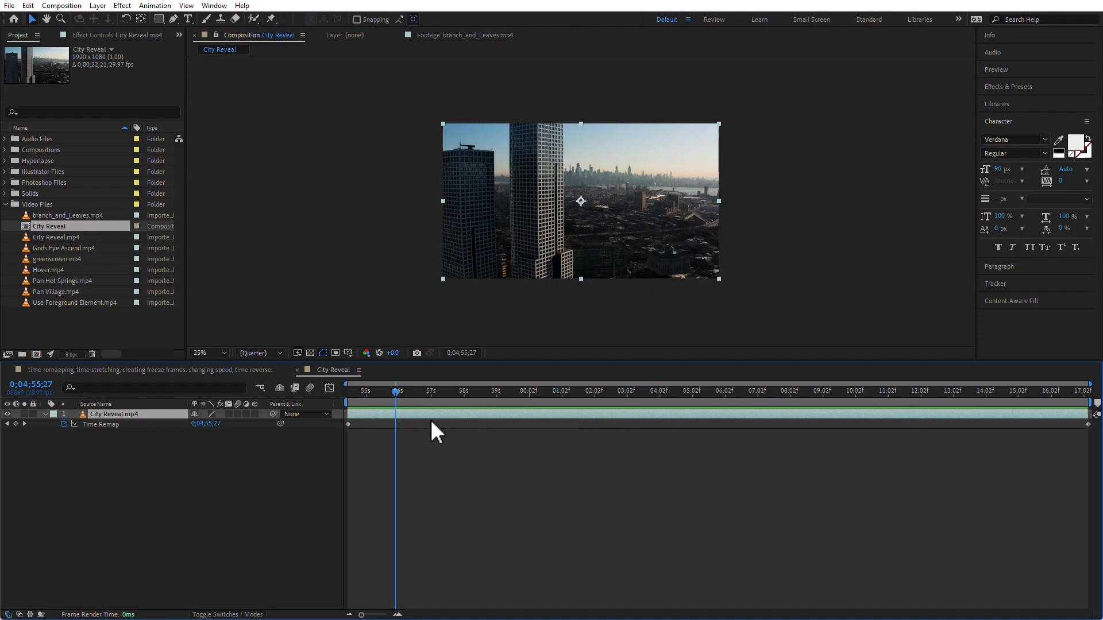
Freeze the opening frame by adding a Time Remap keyframe with value 0;04;54;13 five seconds after the start, at 0;04;59;13
{"action": "key", "text": "Home"}
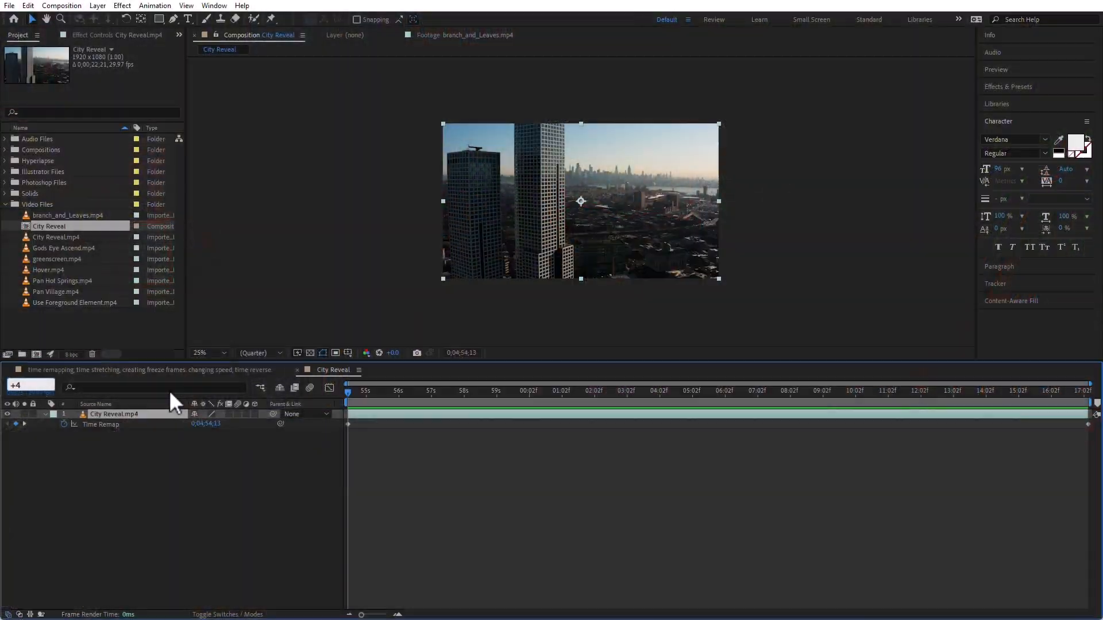
{"action": "type", "text": "500"}
{"action": "key", "text": "Return"}
{"action": "left_click", "coordinate": [347, 425]}
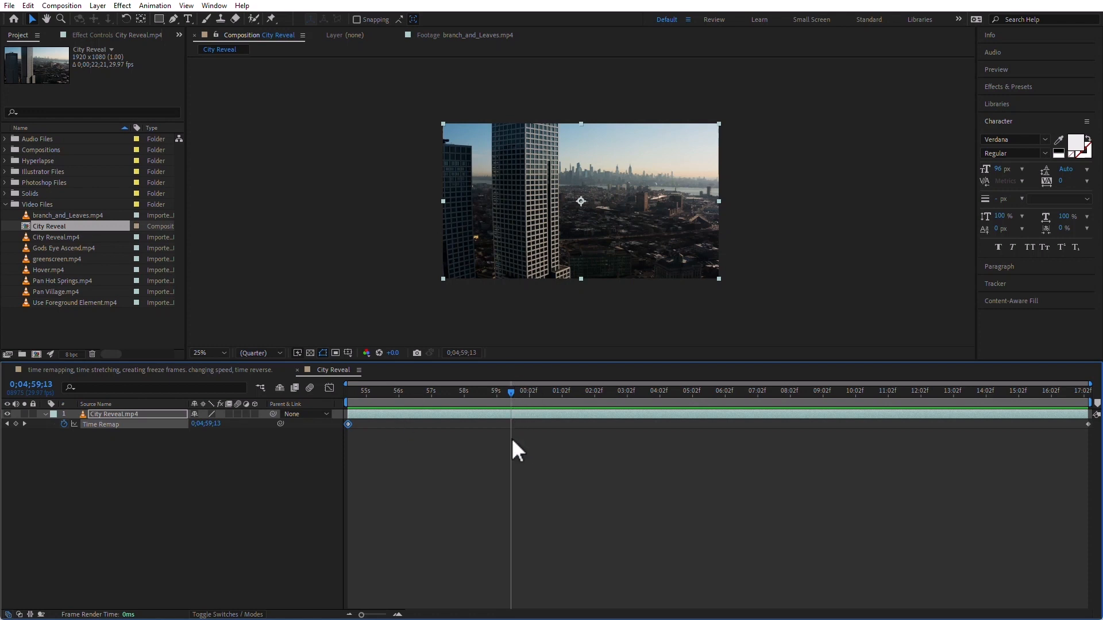
{"action": "left_click", "coordinate": [459, 500]}
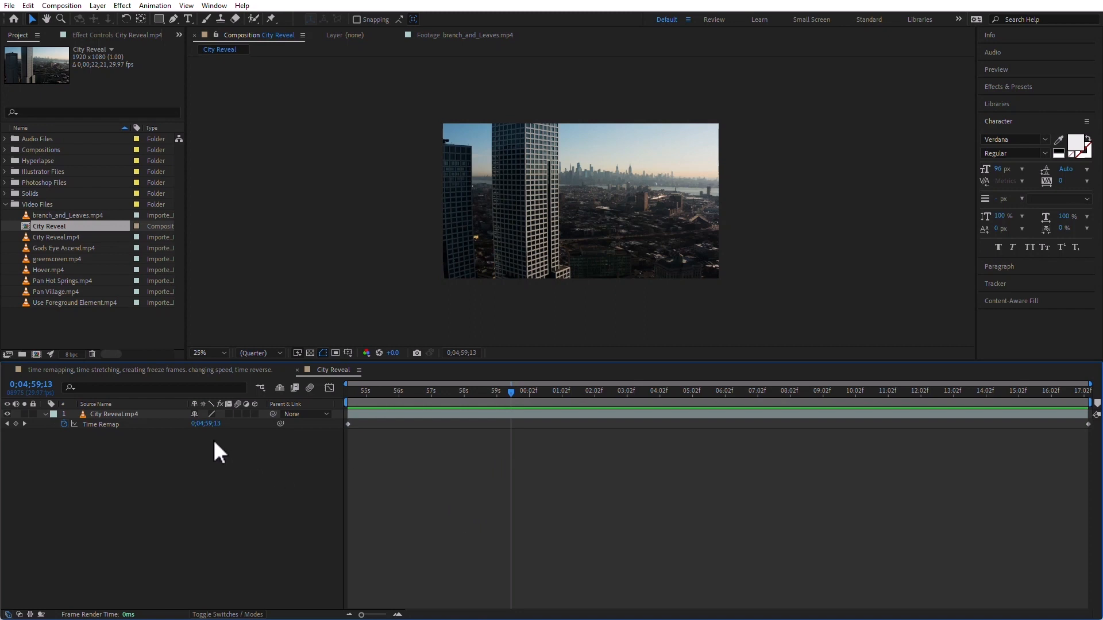
{"action": "left_click", "coordinate": [137, 415]}
{"action": "left_click_drag", "start_coordinate": [206, 424], "coordinate": [187, 429]}
Scrub through the frozen section and on to the layer's end to compare playback speed and Time Remap values between the keyframes
{"action": "left_click_drag", "start_coordinate": [492, 400], "coordinate": [396, 413]}
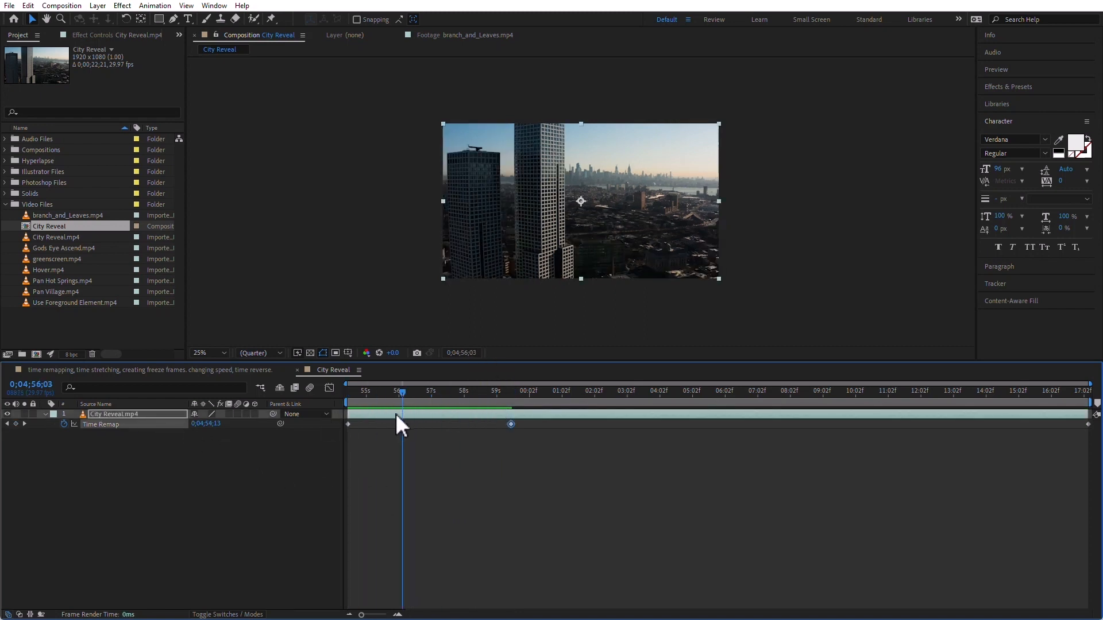
{"action": "key", "text": "Home"}
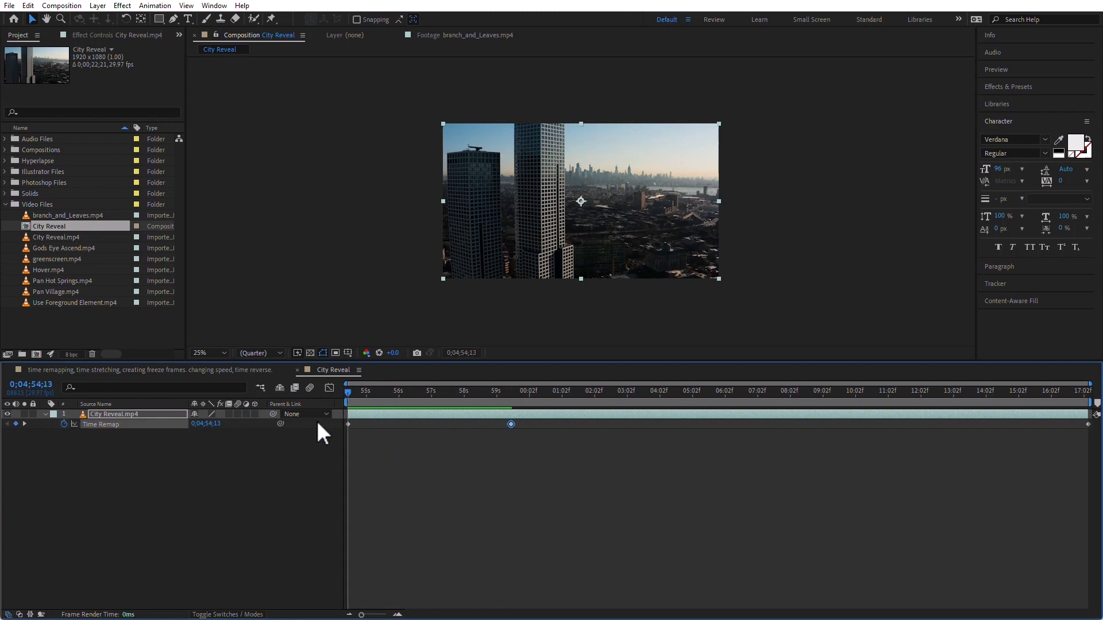
{"action": "left_click_drag", "start_coordinate": [348, 393], "coordinate": [284, 412]}
{"action": "left_click_drag", "start_coordinate": [284, 412], "coordinate": [473, 402]}
{"action": "left_click_drag", "start_coordinate": [558, 404], "coordinate": [514, 424]}
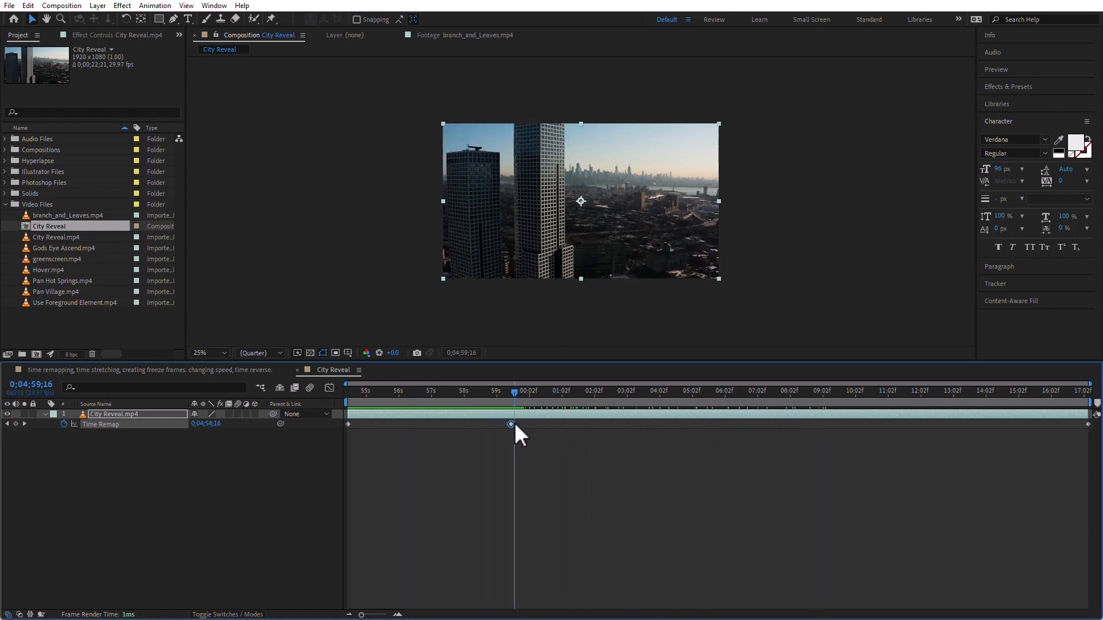
{"action": "left_click", "coordinate": [1087, 424]}
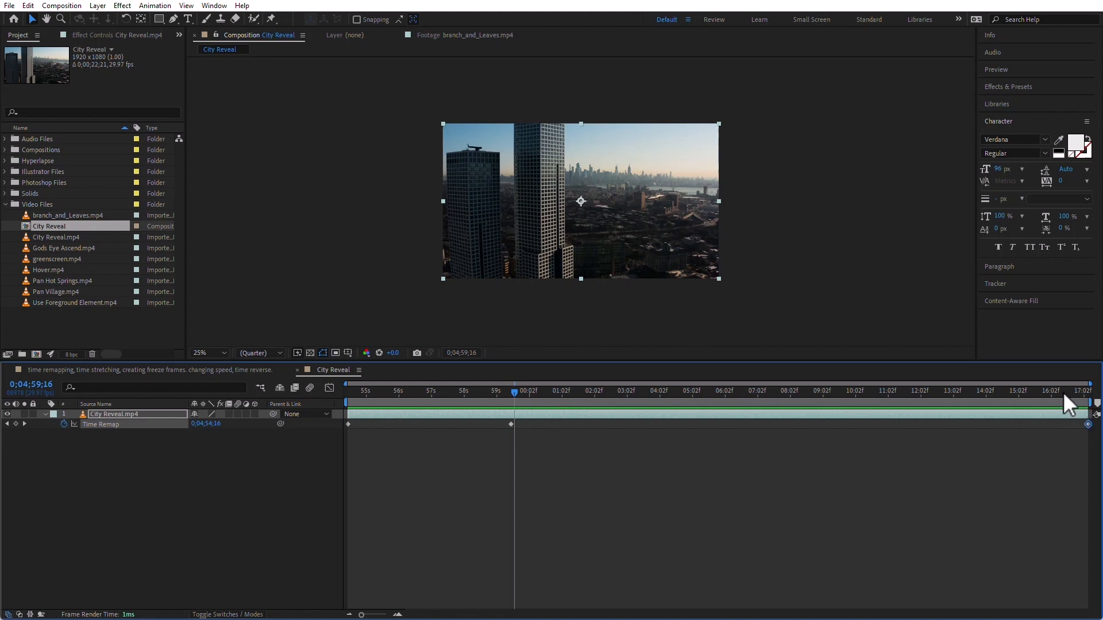
{"action": "left_click_drag", "start_coordinate": [1060, 391], "coordinate": [1099, 418]}
{"action": "left_click", "coordinate": [1087, 425]}
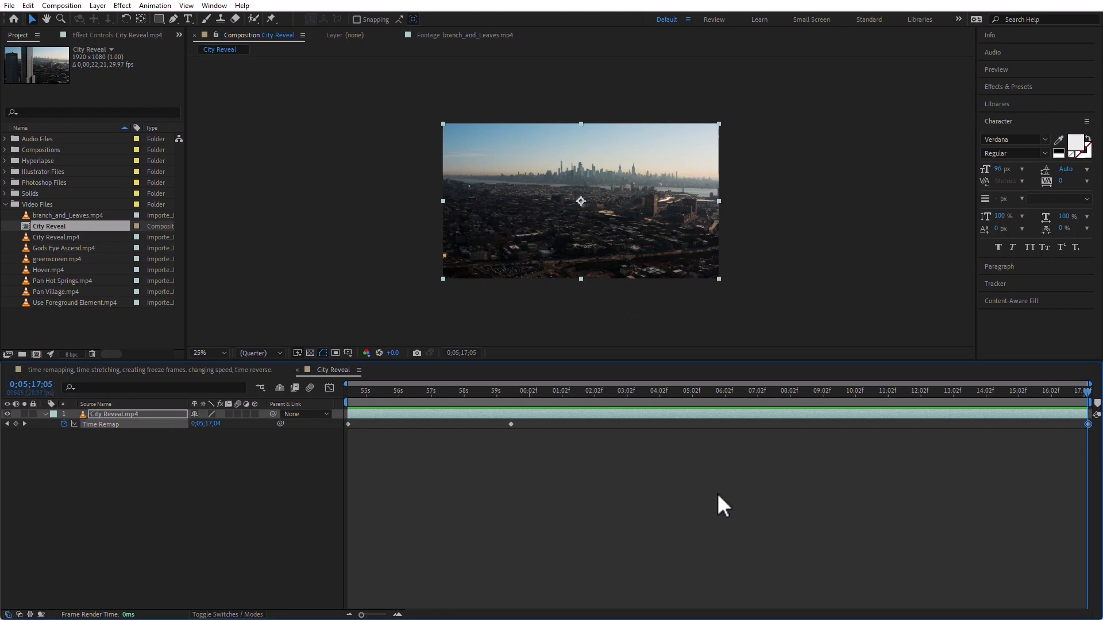
{"action": "left_click_drag", "start_coordinate": [538, 396], "coordinate": [946, 409]}
{"action": "left_click", "coordinate": [577, 392]}
Delete the middle Time Remap keyframe and swap the start and end keyframes to reverse the layer, scrubbing back to the start
{"action": "left_click", "coordinate": [510, 424]}
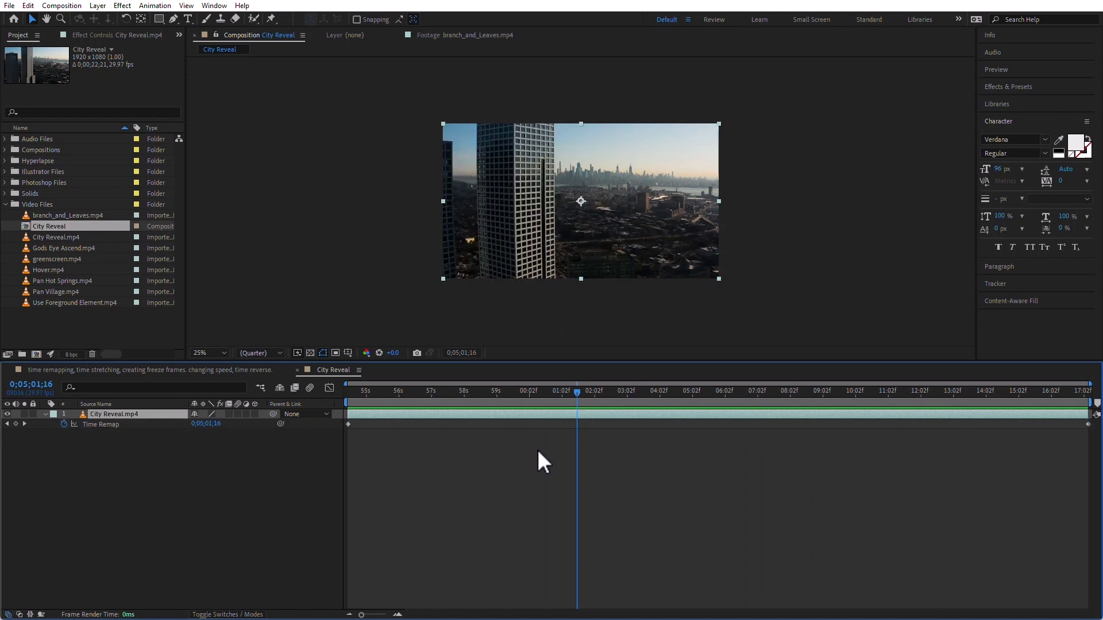
{"action": "left_click_drag", "start_coordinate": [348, 423], "coordinate": [861, 448]}
{"action": "left_click_drag", "start_coordinate": [1089, 425], "coordinate": [350, 440]}
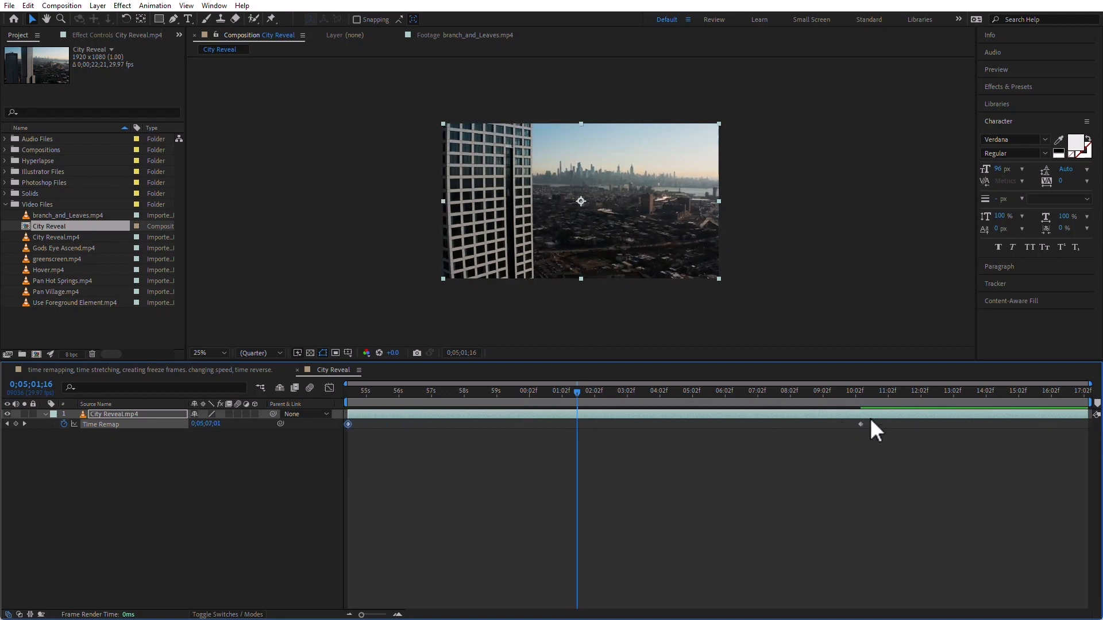
{"action": "left_click_drag", "start_coordinate": [861, 424], "coordinate": [1089, 427]}
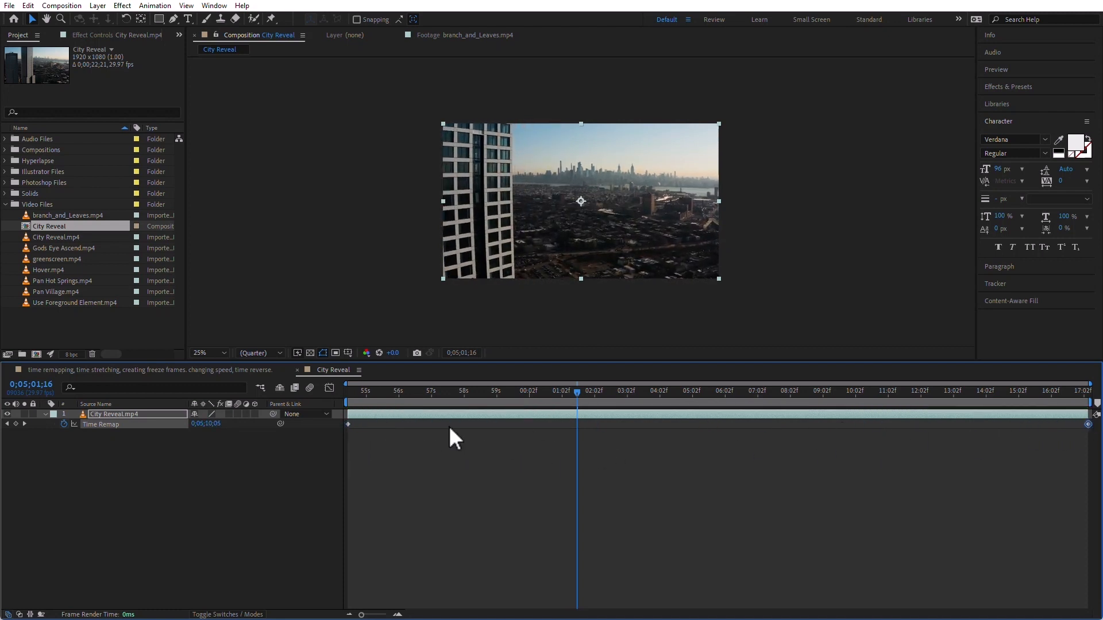
{"action": "left_click_drag", "start_coordinate": [455, 393], "coordinate": [160, 395]}
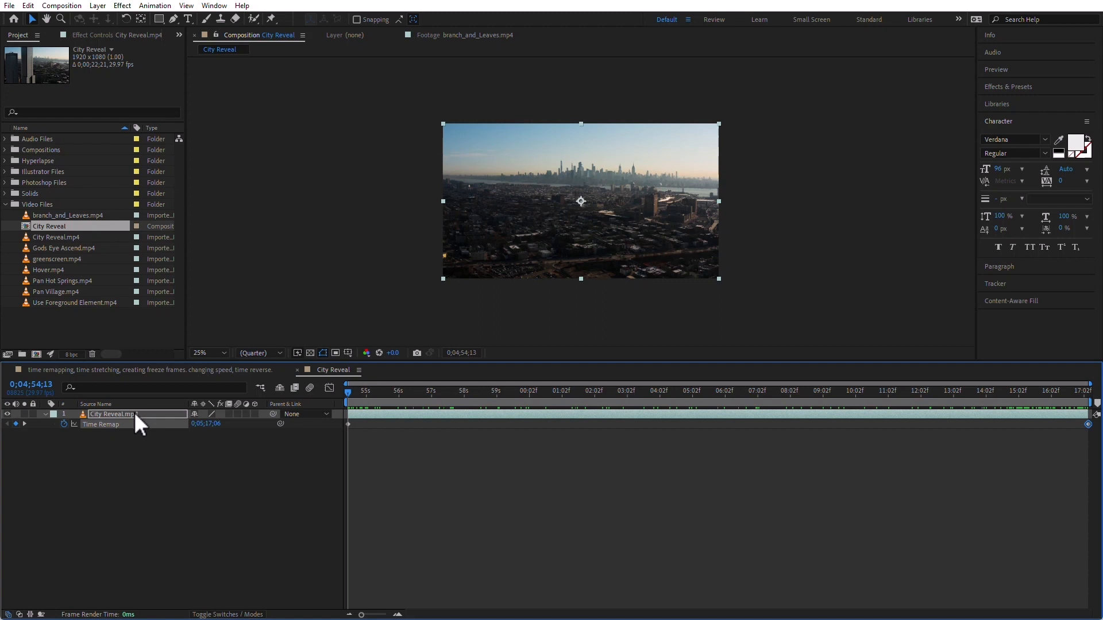
Add a Time Remap keyframe at 0;05;06;13, paste a copy at 0;05;09;15 to freeze the frame, and scrub the held section
{"action": "left_click_drag", "start_coordinate": [567, 394], "coordinate": [757, 394]}
{"action": "left_click_drag", "start_coordinate": [690, 395], "coordinate": [737, 392]}
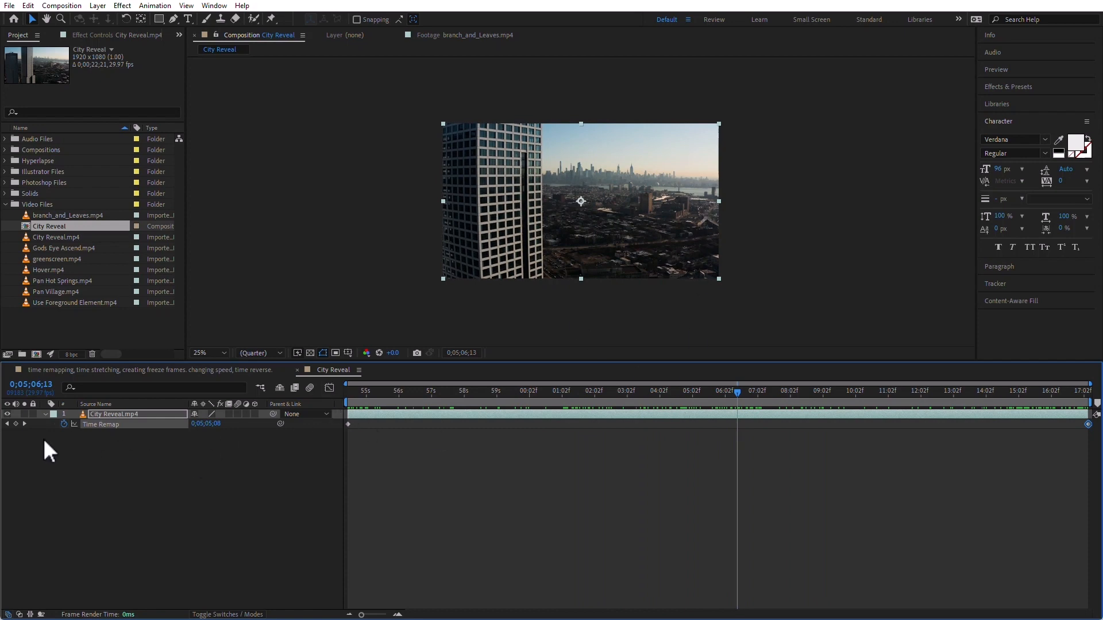
{"action": "left_click", "coordinate": [15, 423]}
{"action": "left_click", "coordinate": [838, 393]}
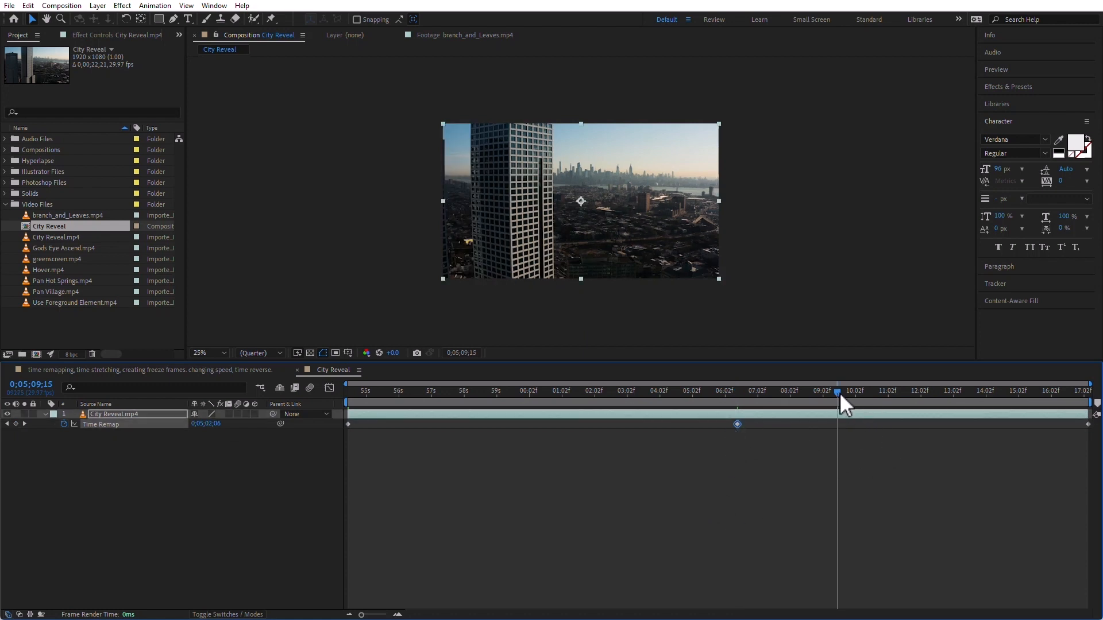
{"action": "key", "text": "ctrl+v"}
{"action": "left_click_drag", "start_coordinate": [750, 391], "coordinate": [797, 402]}
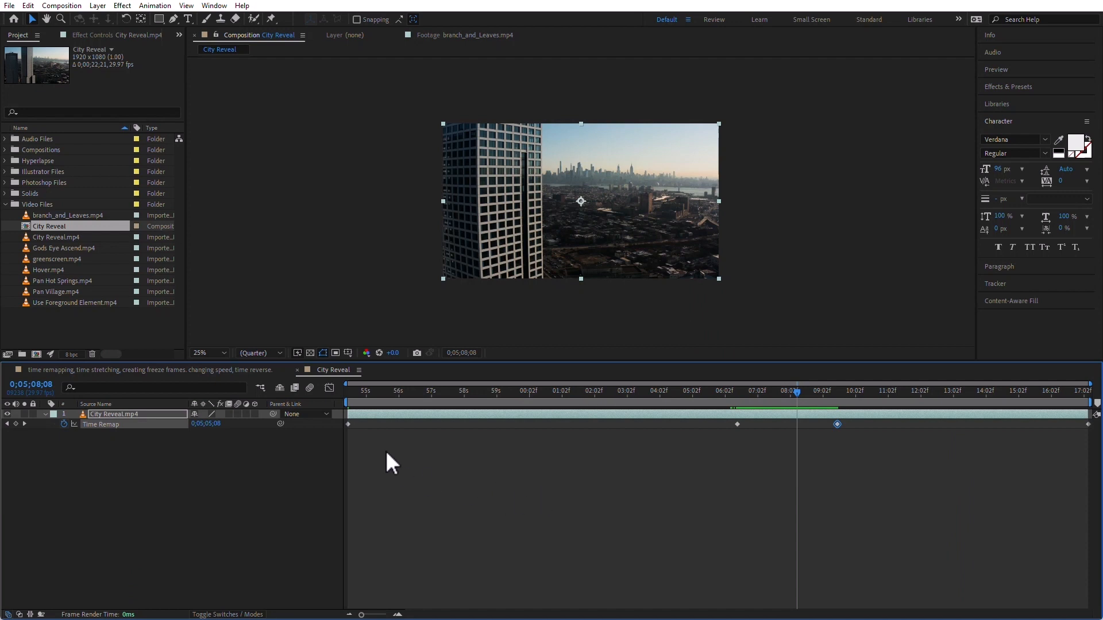
Show the Stretch column in the timeline and remove Time Remap from the City Reveal.mp4 layer
{"action": "right_click", "coordinate": [305, 401]}
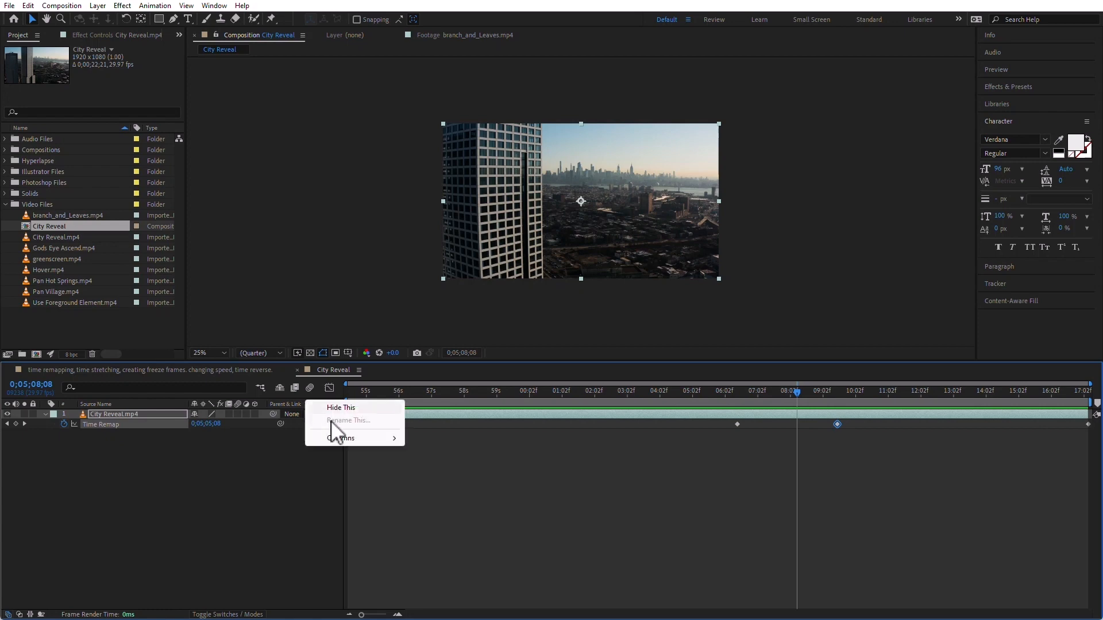
{"action": "mouse_move", "coordinate": [338, 439]}
{"action": "left_click", "coordinate": [459, 602]}
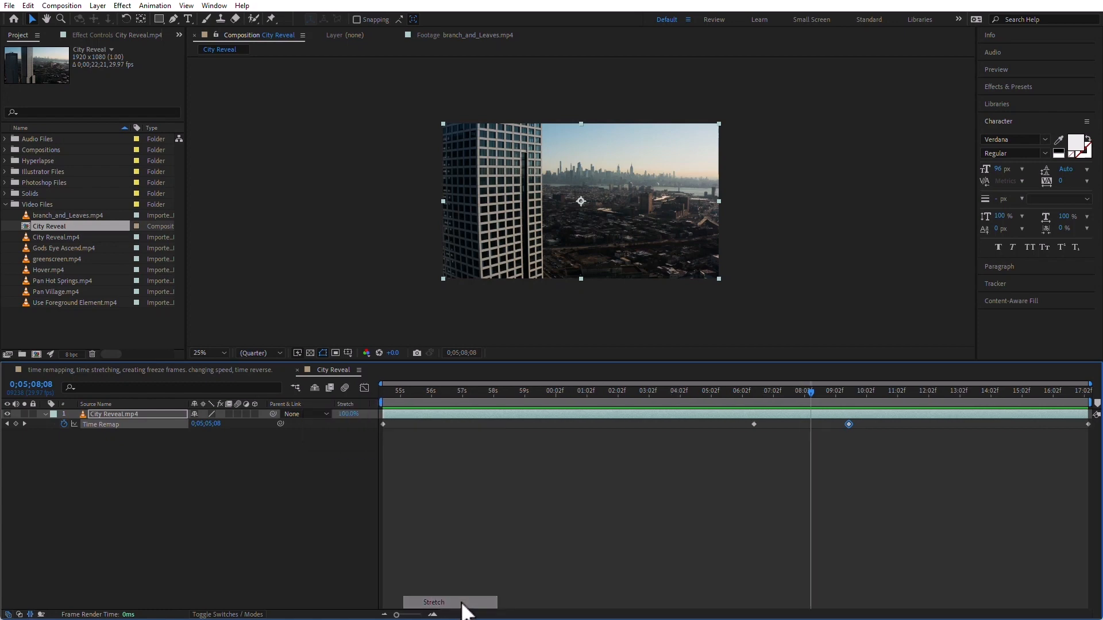
{"action": "left_click", "coordinate": [98, 429]}
{"action": "left_click", "coordinate": [101, 423]}
{"action": "key", "text": "Delete"}
Try longer and shorter Stretch values on the City Reveal.mp4 layer, finishing at 32%
{"action": "left_click_drag", "start_coordinate": [407, 381], "coordinate": [759, 405]}
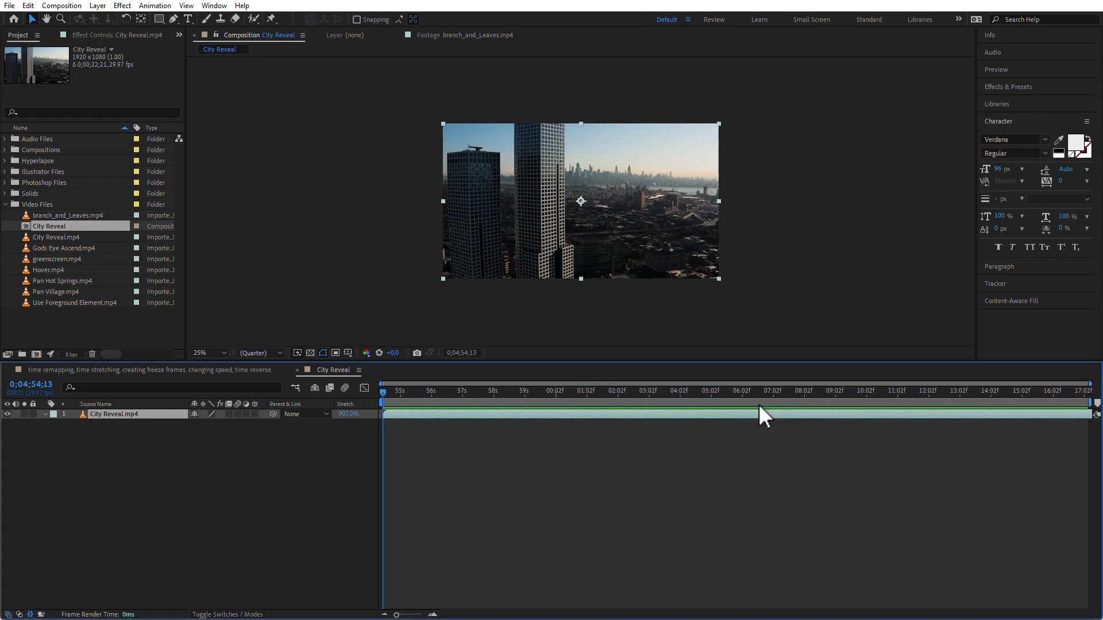
{"action": "left_click_drag", "start_coordinate": [443, 400], "coordinate": [567, 405]}
{"action": "left_click_drag", "start_coordinate": [345, 412], "coordinate": [3, 606]}
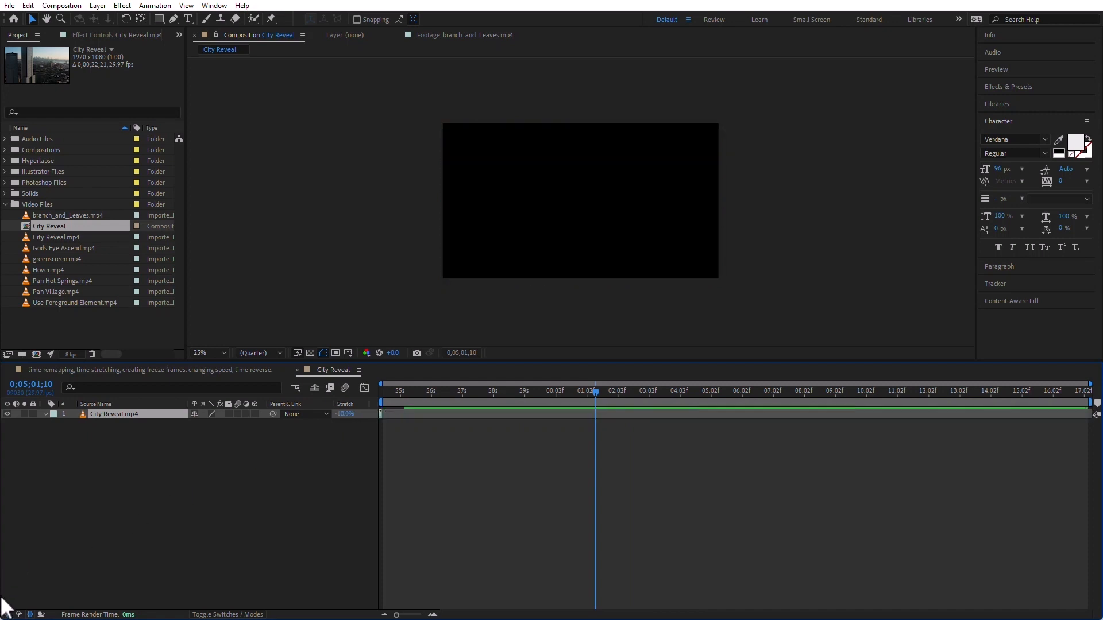
{"action": "left_click_drag", "start_coordinate": [343, 413], "coordinate": [418, 421]}
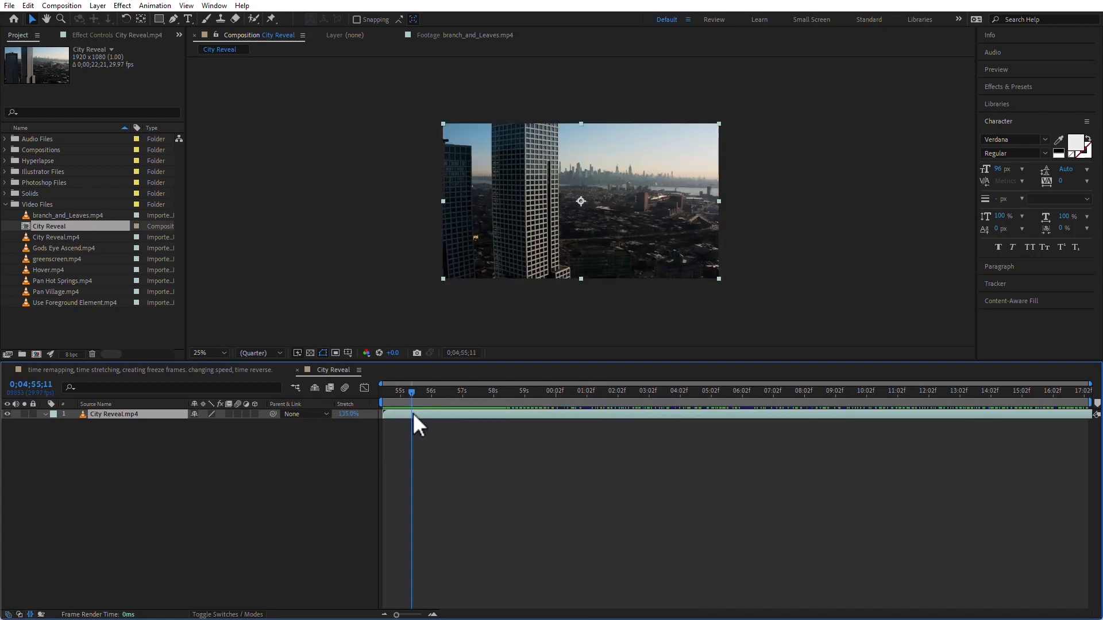
{"action": "mouse_move", "coordinate": [314, 430]}
{"action": "left_mouse_down"}
{"action": "mouse_move", "coordinate": [302, 435]}
{"action": "mouse_move", "coordinate": [315, 435]}
{"action": "left_mouse_up"}
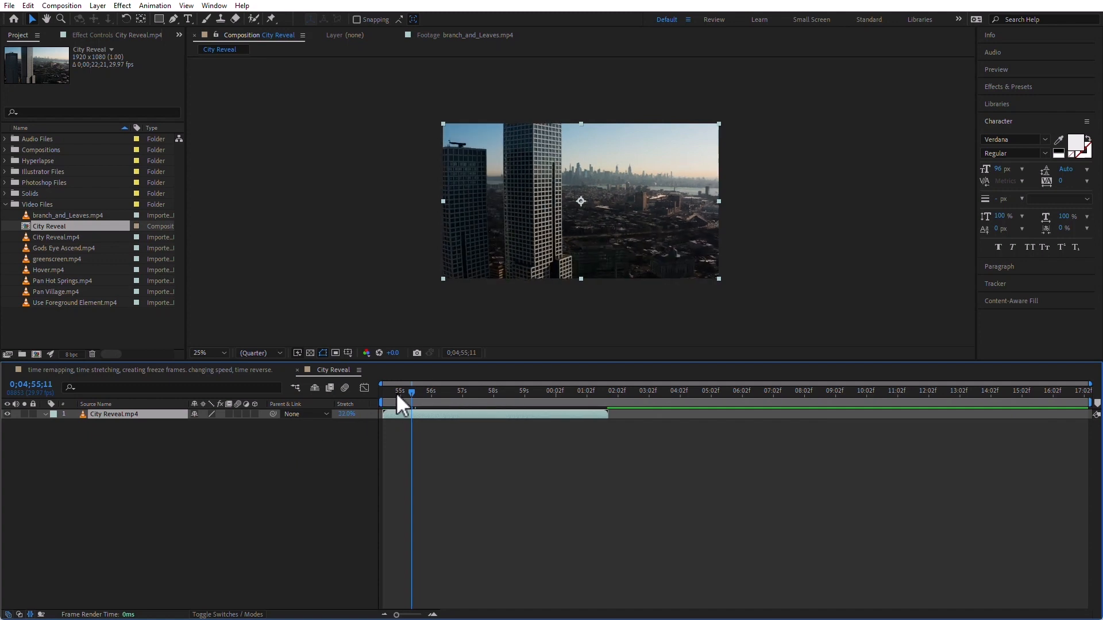
Play the shortened City Reveal.mp4 layer from its start to preview the faster speed
{"action": "left_click_drag", "start_coordinate": [412, 391], "coordinate": [383, 391]}
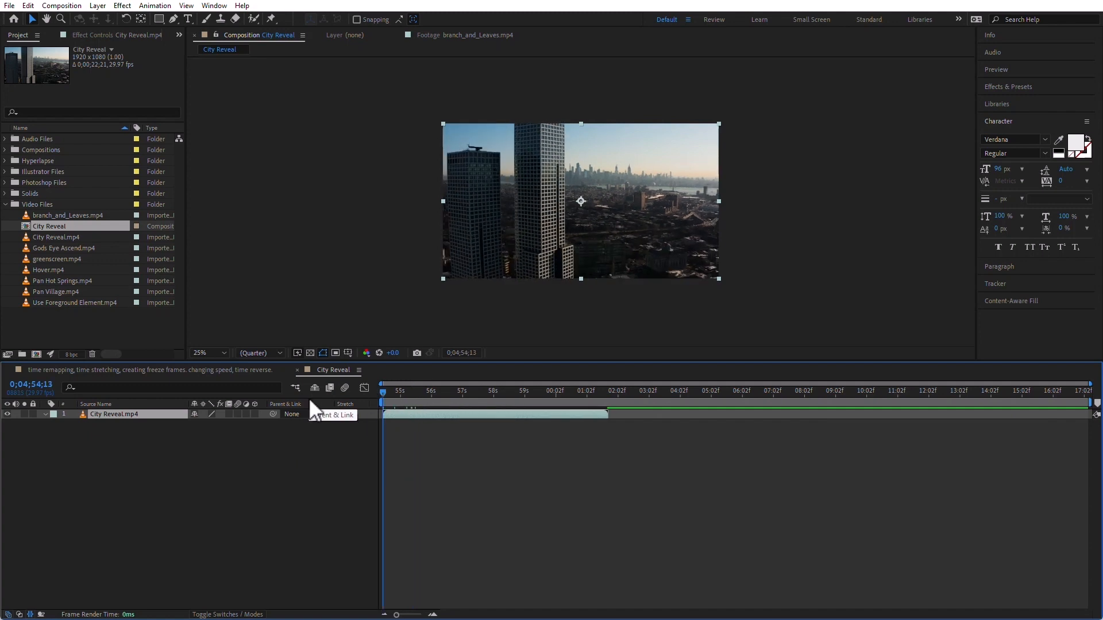
{"action": "key", "text": "space"}
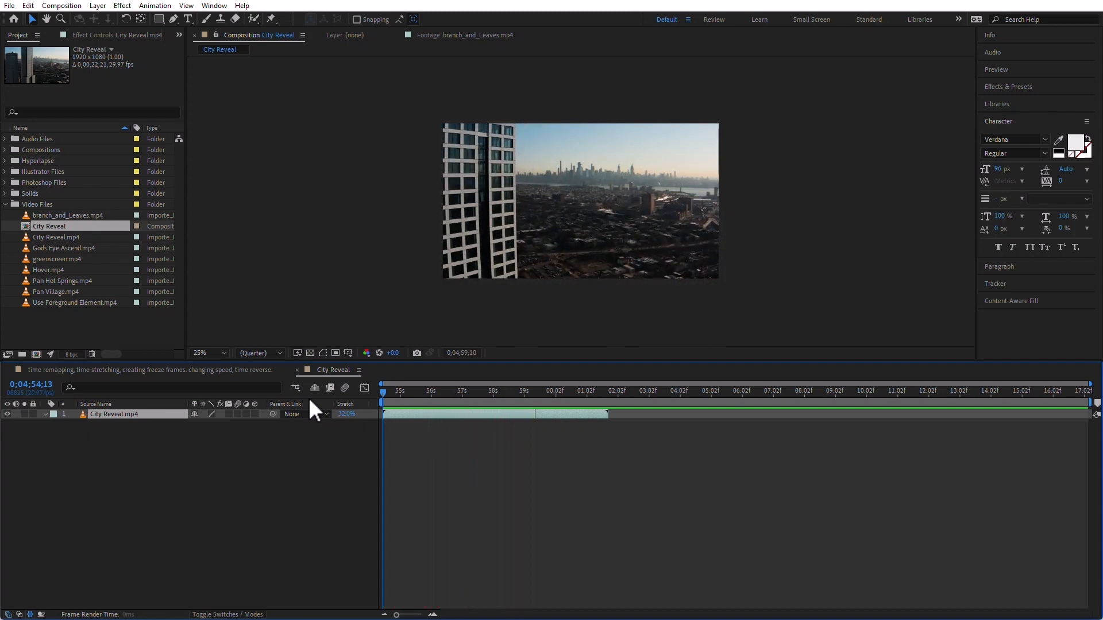
{"action": "key", "text": "space"}
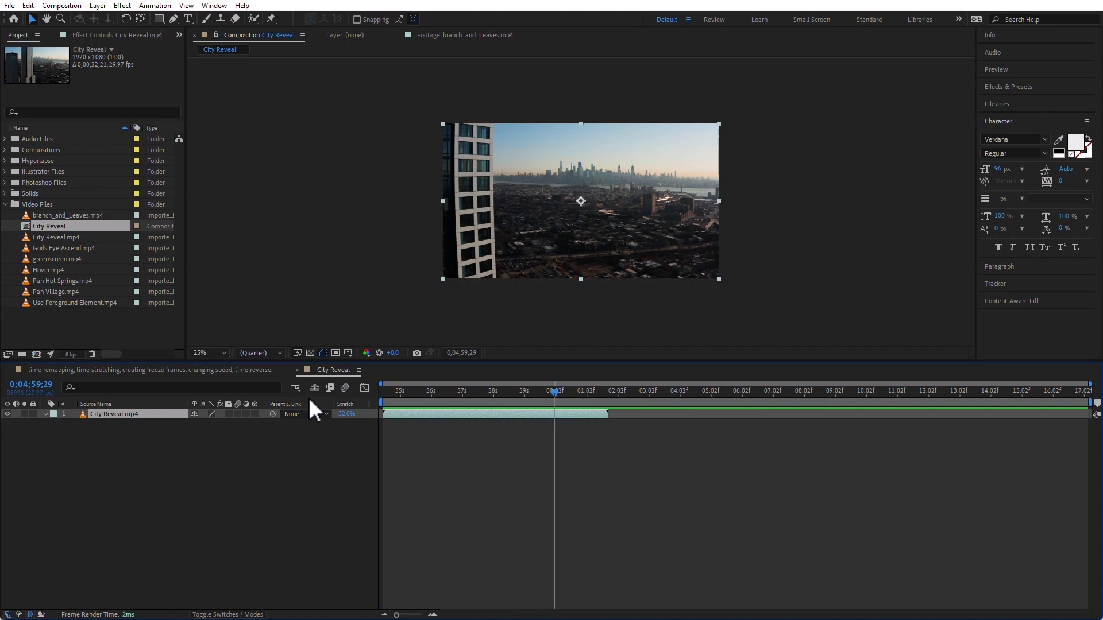
Set the layer's Stretch to 100% and enable time remapping on it
{"action": "left_click", "coordinate": [345, 415]}
{"action": "type", "text": "100"}
{"action": "key", "text": "Return"}
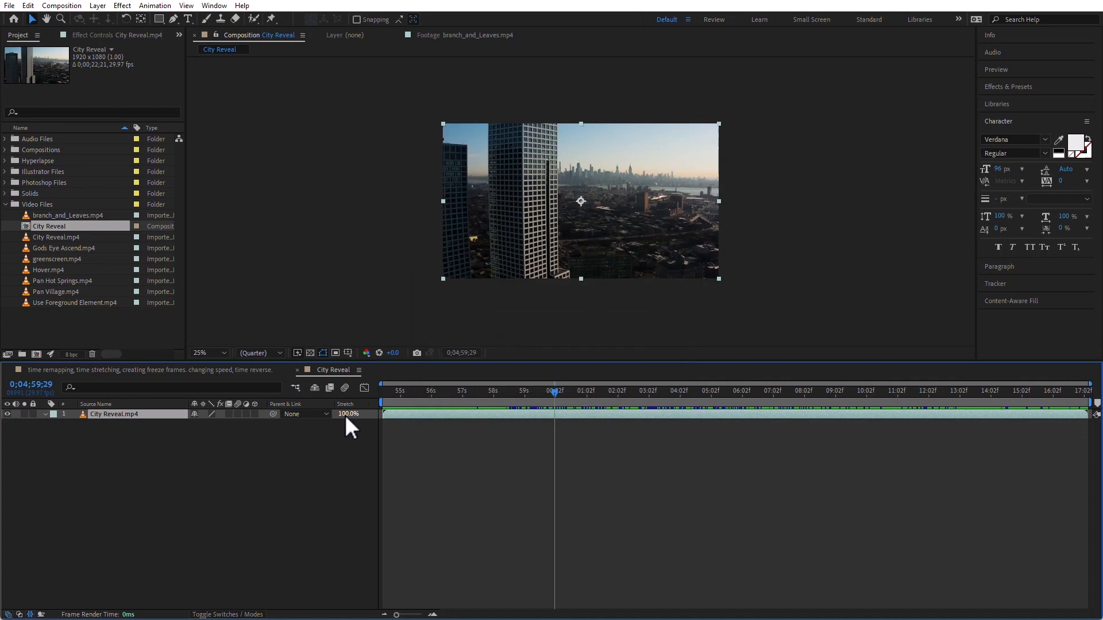
{"action": "right_click", "coordinate": [137, 414]}
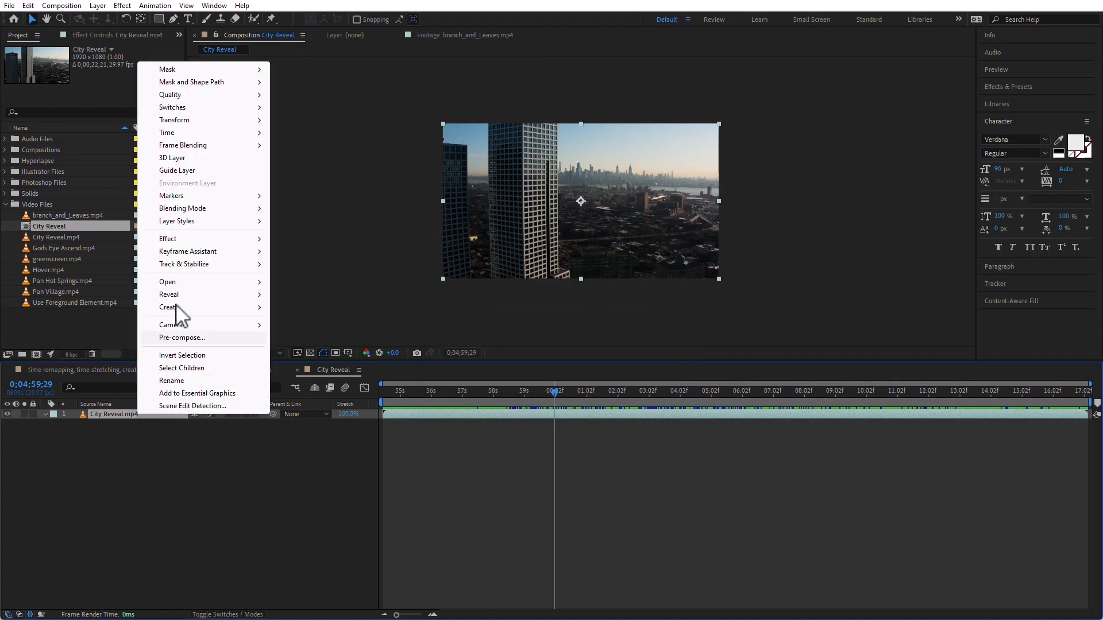
{"action": "mouse_move", "coordinate": [216, 131]}
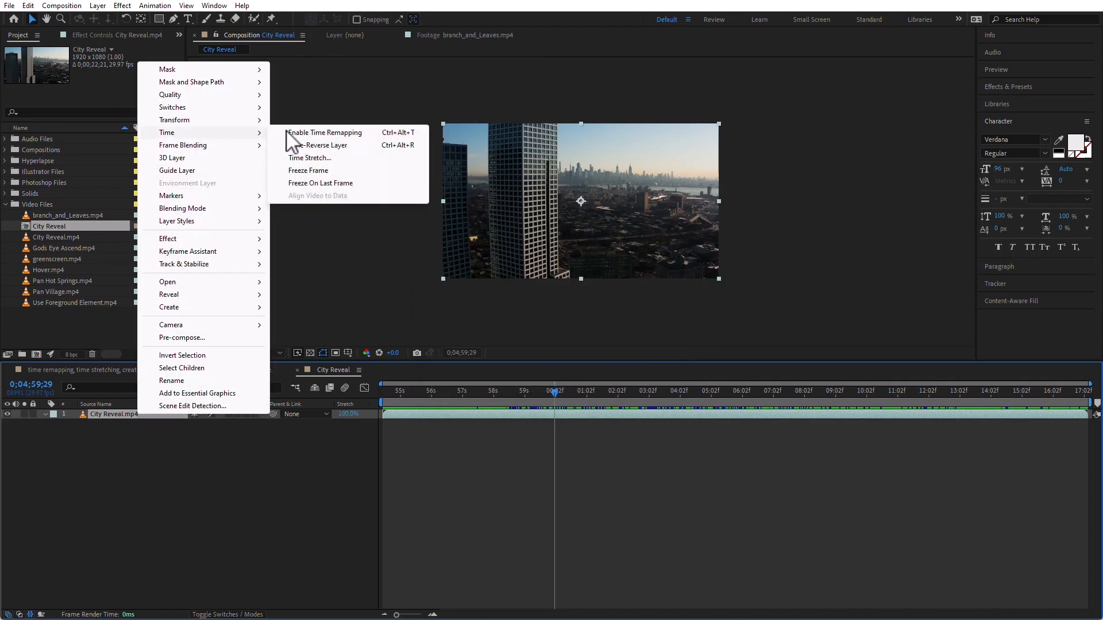
{"action": "left_click", "coordinate": [339, 132]}
Move the end Time Remap keyframe to just before 0;04;58;00 to speed up the footage, and play it from the start
{"action": "left_click_drag", "start_coordinate": [424, 392], "coordinate": [1091, 427]}
{"action": "left_click_drag", "start_coordinate": [959, 431], "coordinate": [494, 425]}
{"action": "left_click_drag", "start_coordinate": [1090, 426], "coordinate": [489, 422]}
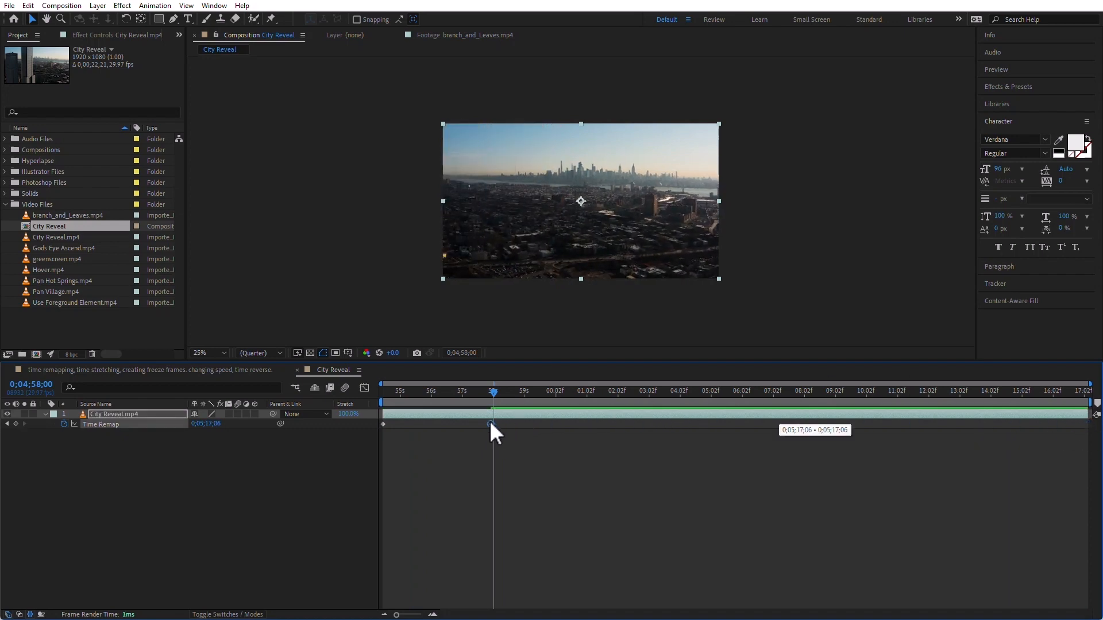
{"action": "key", "text": "Home"}
{"action": "key", "text": "space"}
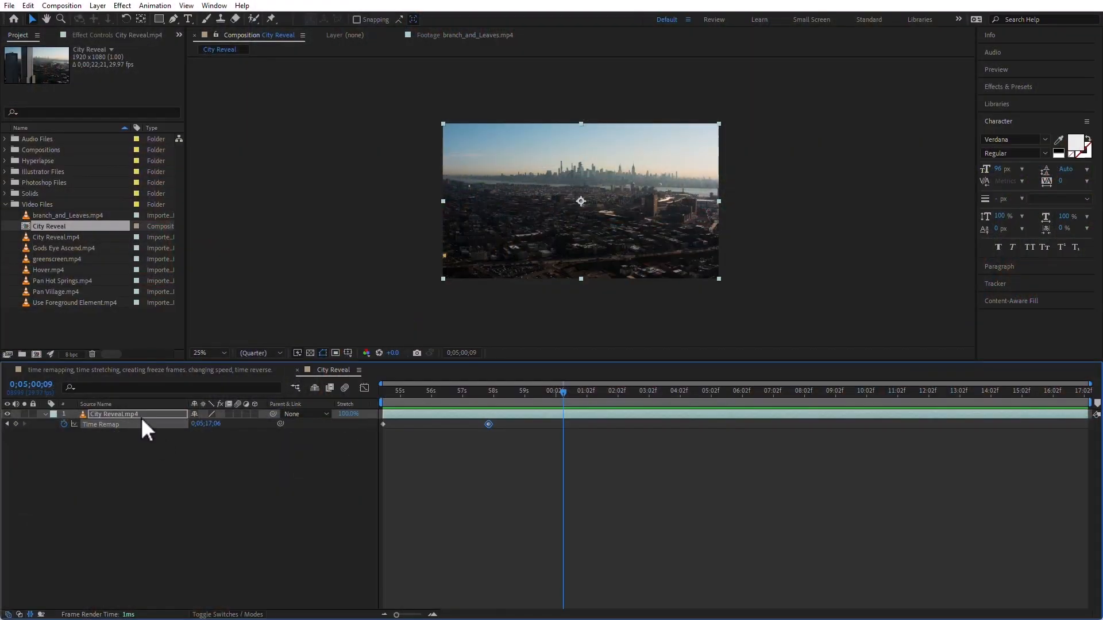
Replace the City Reveal.mp4 layer in the composition with Pan Hot Springs.mp4
{"action": "left_click", "coordinate": [147, 409]}
{"action": "key", "text": "Delete"}
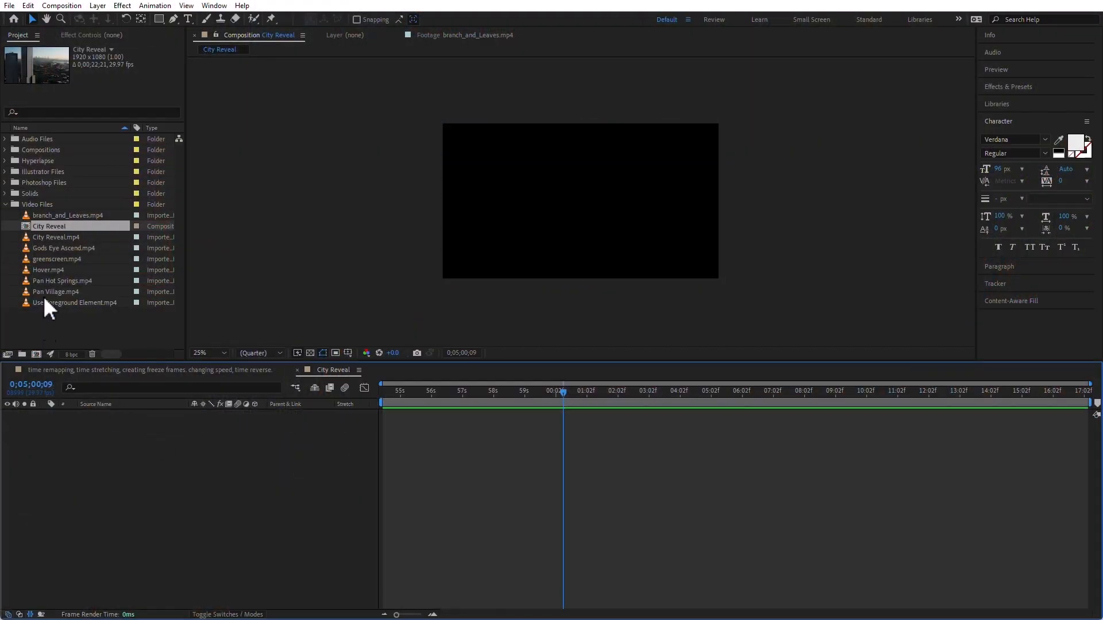
{"action": "left_click_drag", "start_coordinate": [32, 281], "coordinate": [184, 454]}
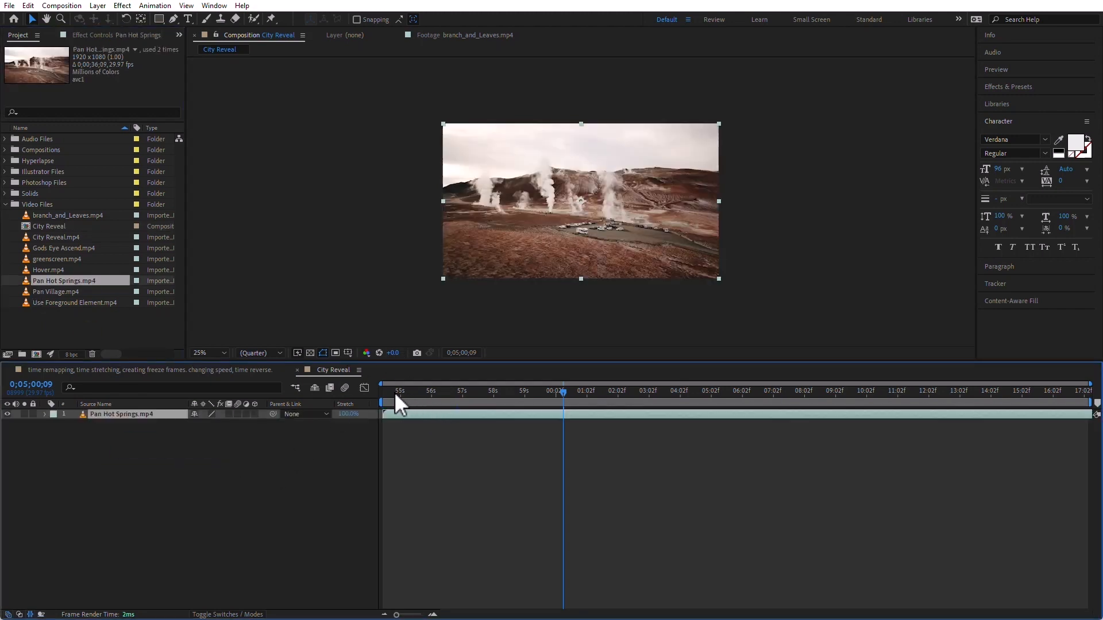
Enable time remapping on the Pan Hot Springs.mp4 layer and scrub through its footage to 0;05;09;20
{"action": "right_click", "coordinate": [109, 413]}
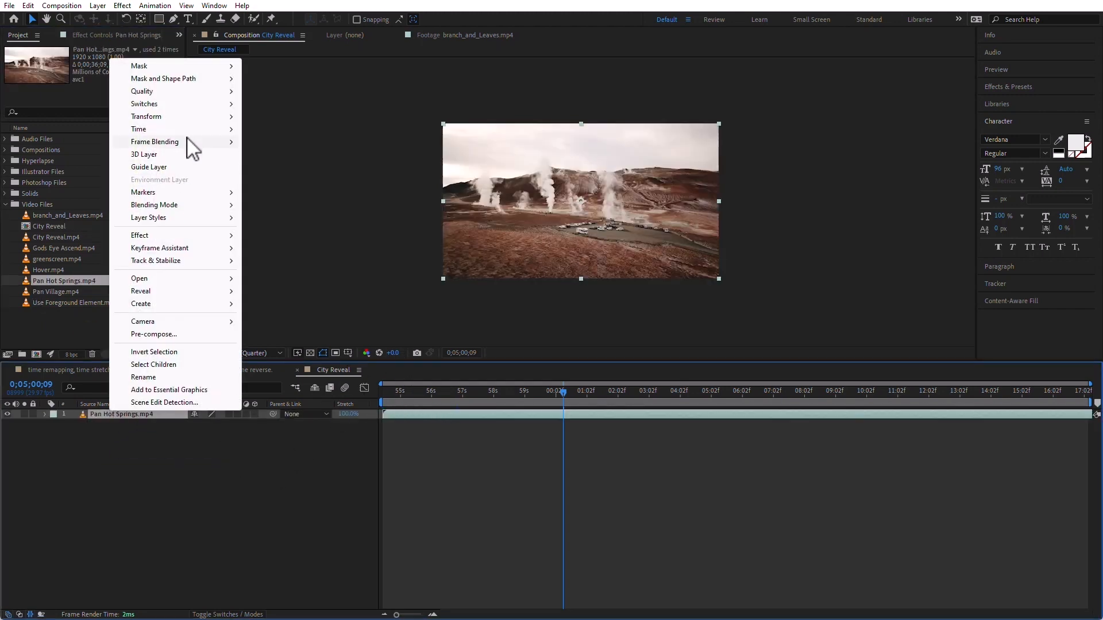
{"action": "mouse_move", "coordinate": [184, 115]}
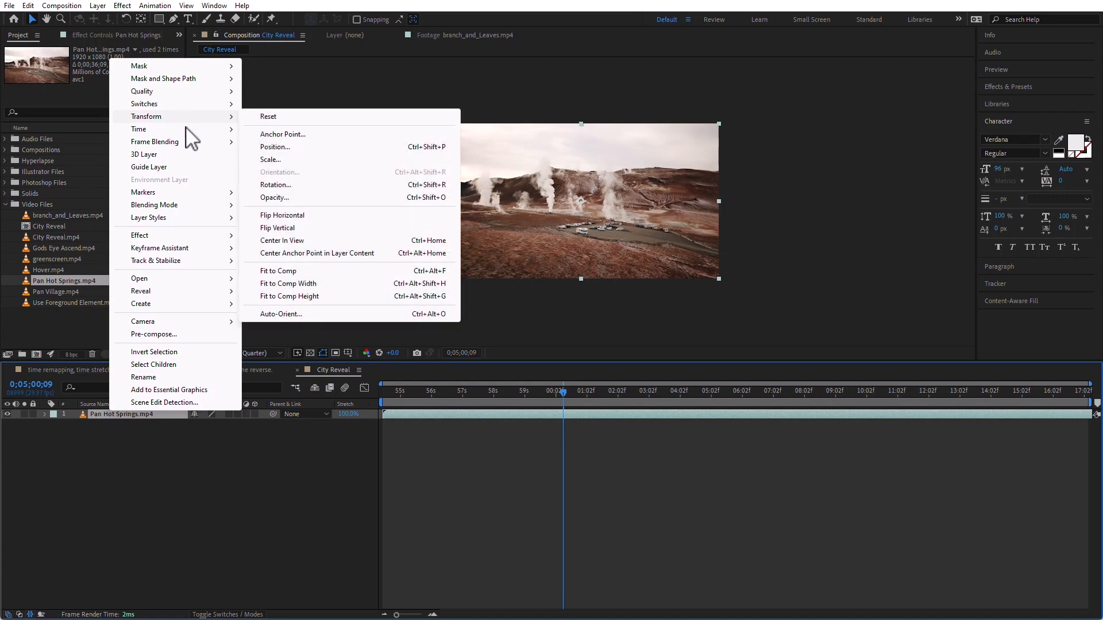
{"action": "left_click", "coordinate": [296, 129]}
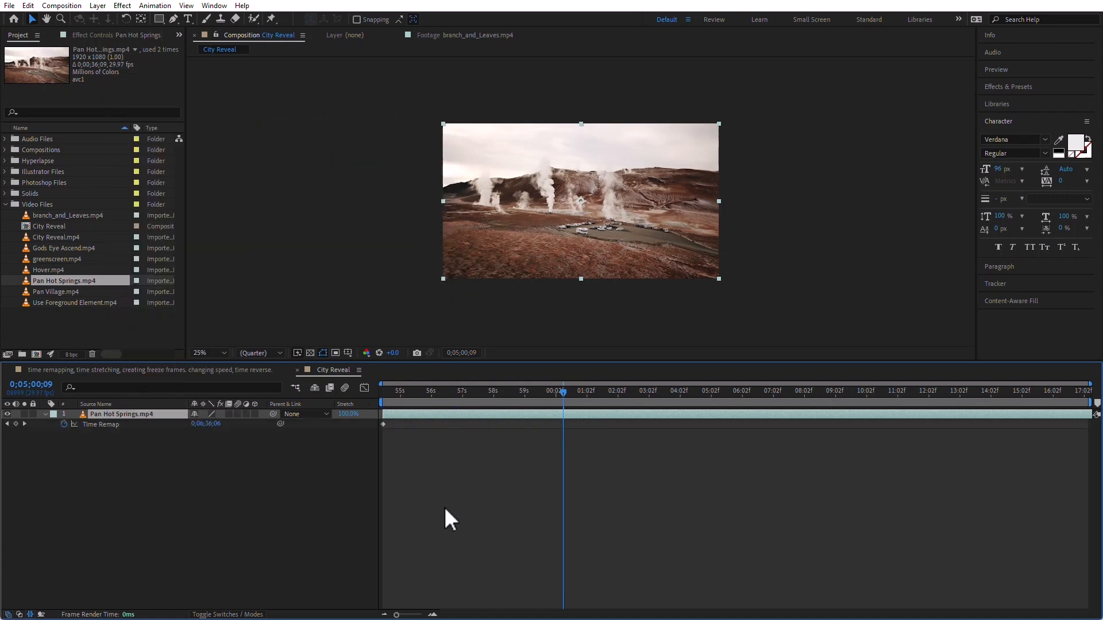
{"action": "left_click_drag", "start_coordinate": [401, 392], "coordinate": [854, 395]}
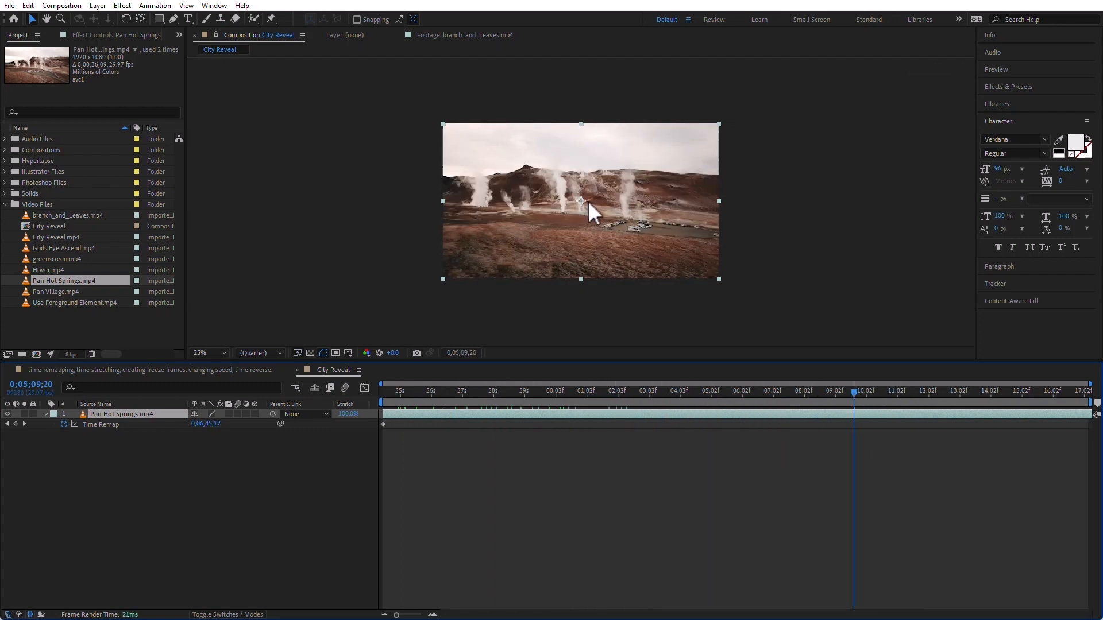
Expand the Audio Files folder and add Winter.wav to the composition beneath the Pan Hot Springs.mp4 layer
{"action": "left_click", "coordinate": [6, 137]}
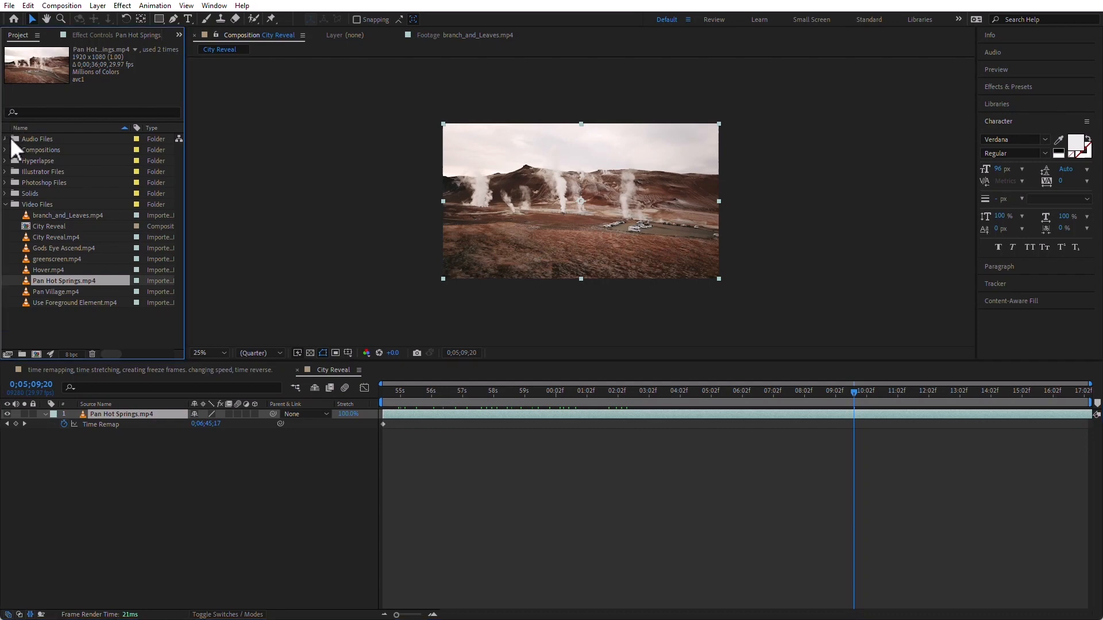
{"action": "left_click", "coordinate": [6, 138]}
{"action": "left_click_drag", "start_coordinate": [22, 168], "coordinate": [287, 448]}
Play the composition from its start with the music and stop at 0;05;05;12
{"action": "left_click", "coordinate": [432, 392]}
{"action": "key", "text": "Home"}
{"action": "left_click", "coordinate": [297, 518]}
{"action": "key", "text": "space"}
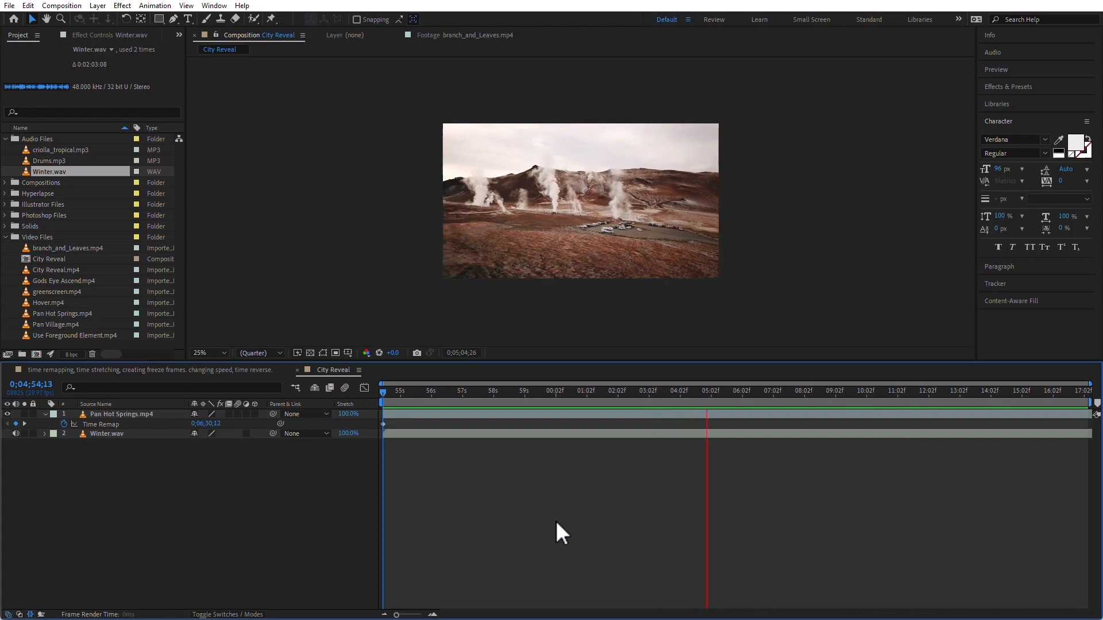
{"action": "key", "text": "space"}
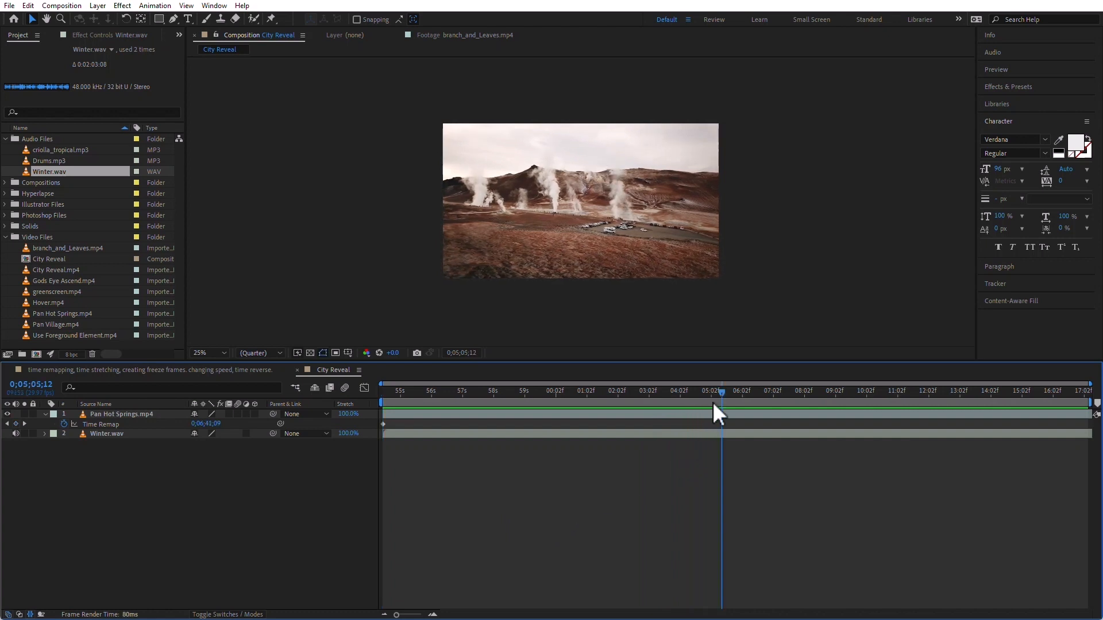
Place a composition marker at 0;05;05;12 and add a layer marker to Winter.wav at the same time
{"action": "left_click", "coordinate": [718, 433]}
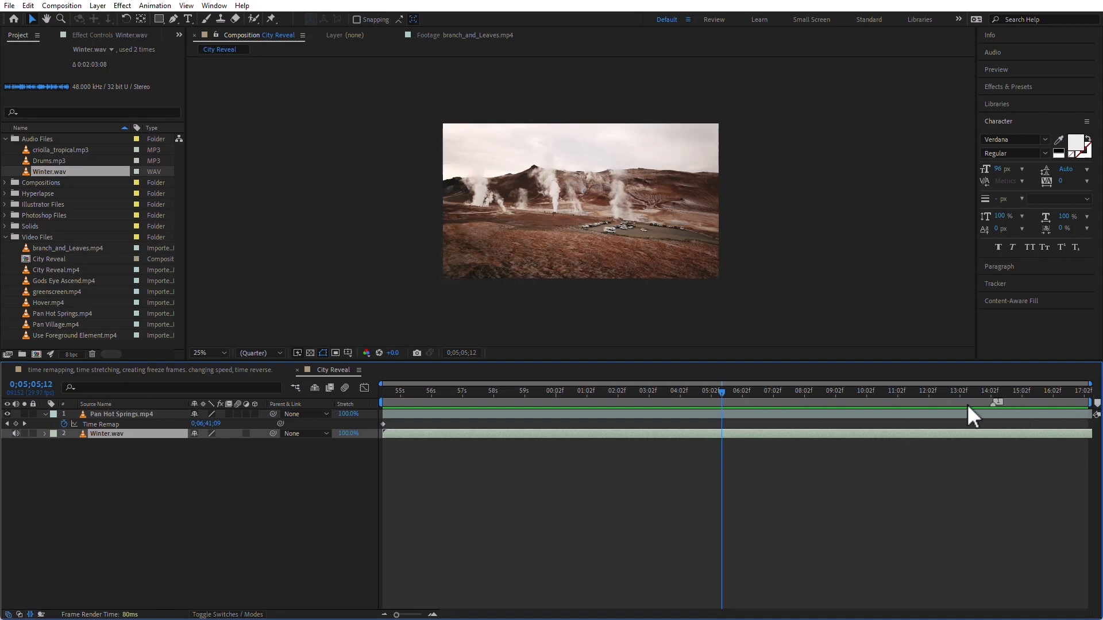
{"action": "left_click_drag", "start_coordinate": [767, 407], "coordinate": [720, 408]}
{"action": "left_click", "coordinate": [102, 5]}
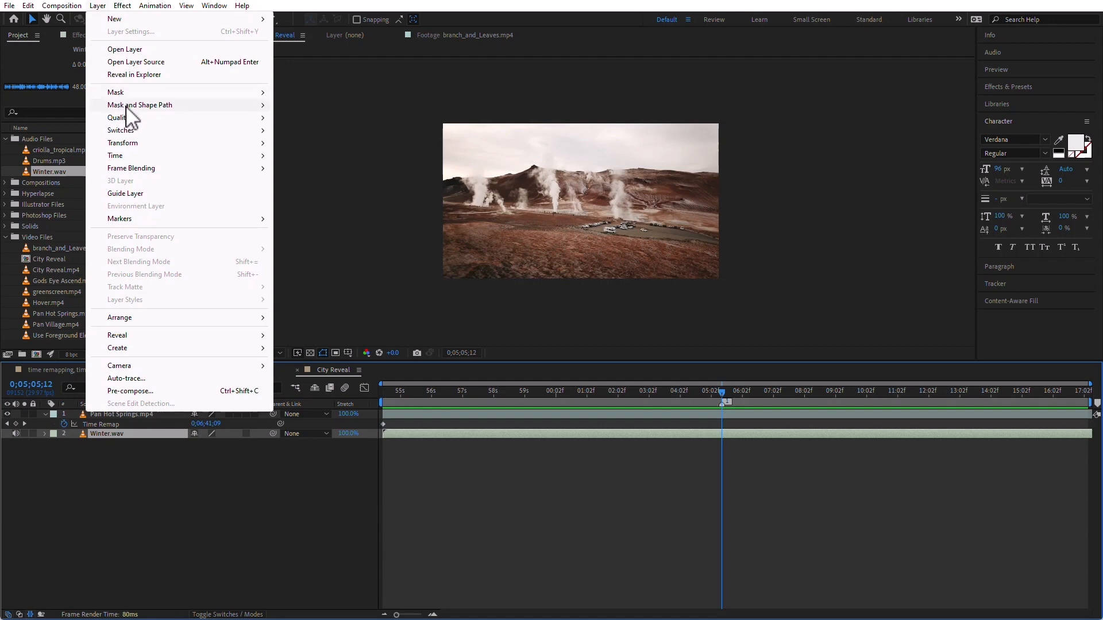
{"action": "mouse_move", "coordinate": [209, 221]}
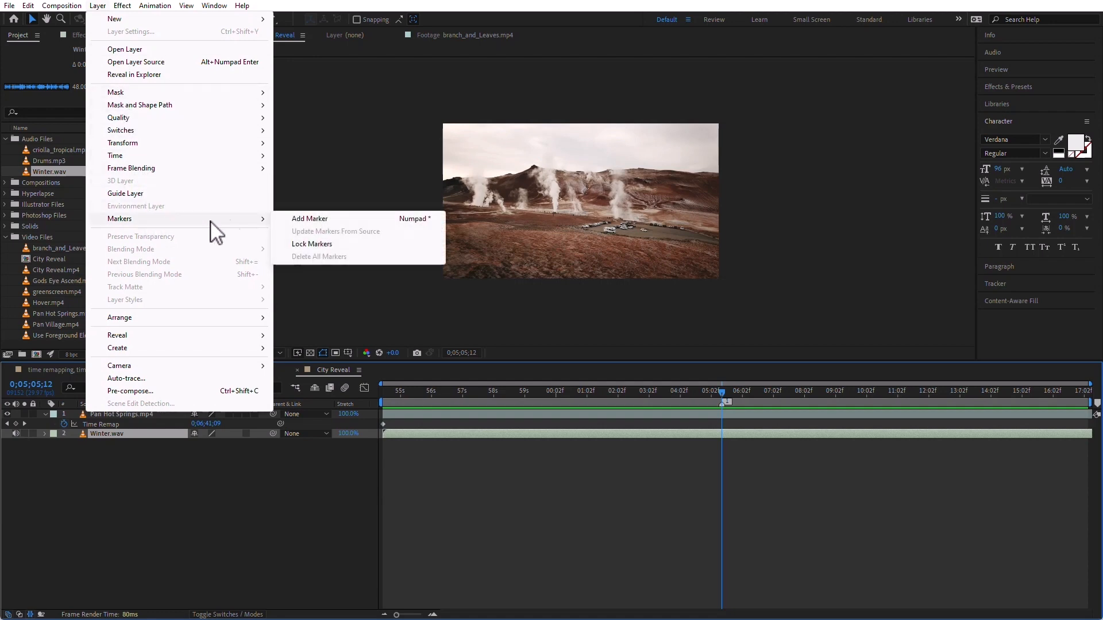
{"action": "left_click", "coordinate": [315, 219]}
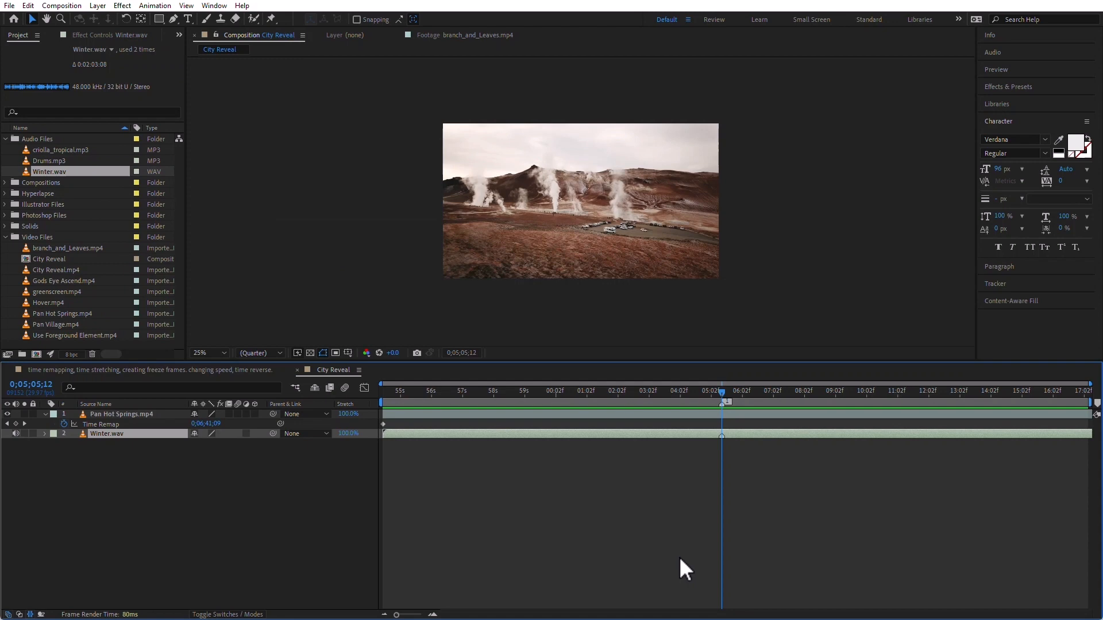
Try adding a Time Remap keyframe at 0;05;01;06 on Pan Hot Springs.mp4 and moving it to the marker, undo it, and return to the start
{"action": "left_click_drag", "start_coordinate": [699, 390], "coordinate": [591, 397]}
{"action": "left_click", "coordinate": [624, 413]}
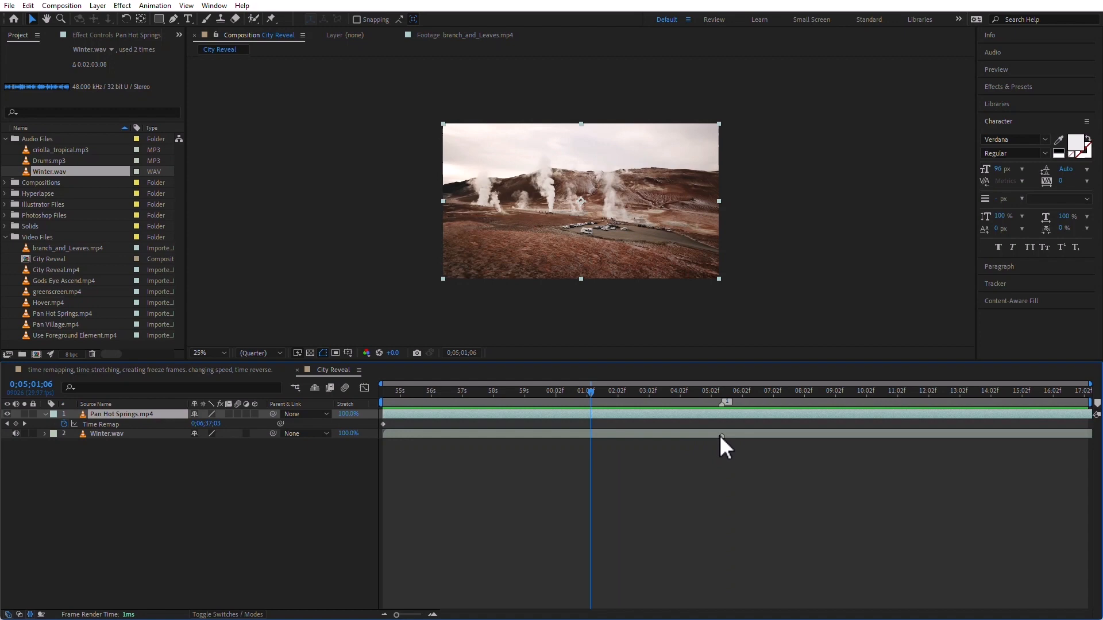
{"action": "left_click", "coordinate": [15, 424]}
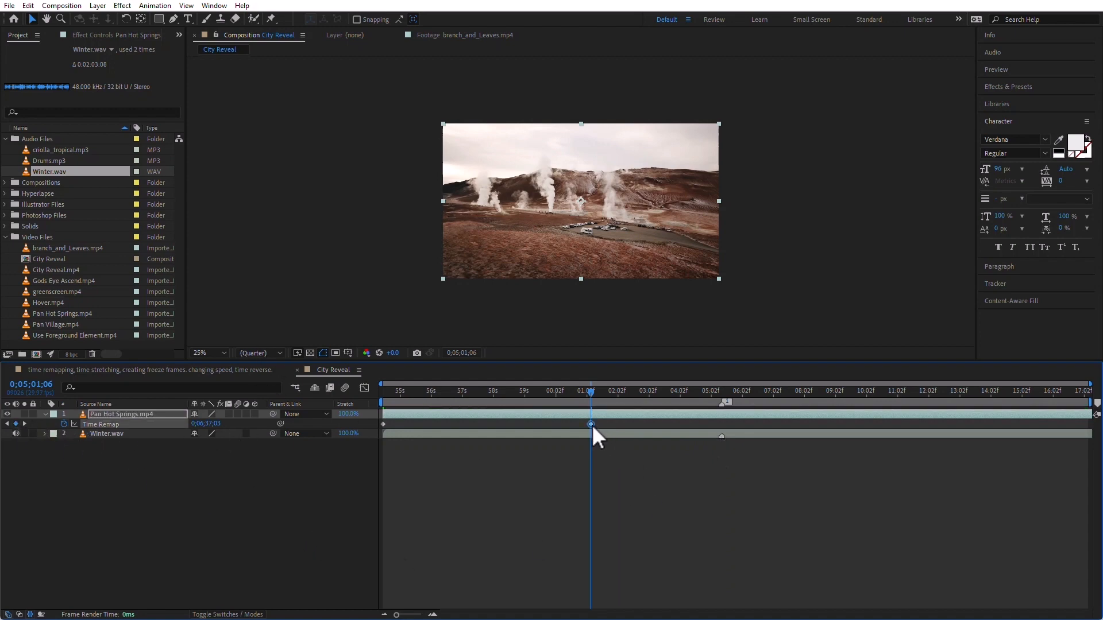
{"action": "left_click_drag", "start_coordinate": [590, 424], "coordinate": [726, 424]}
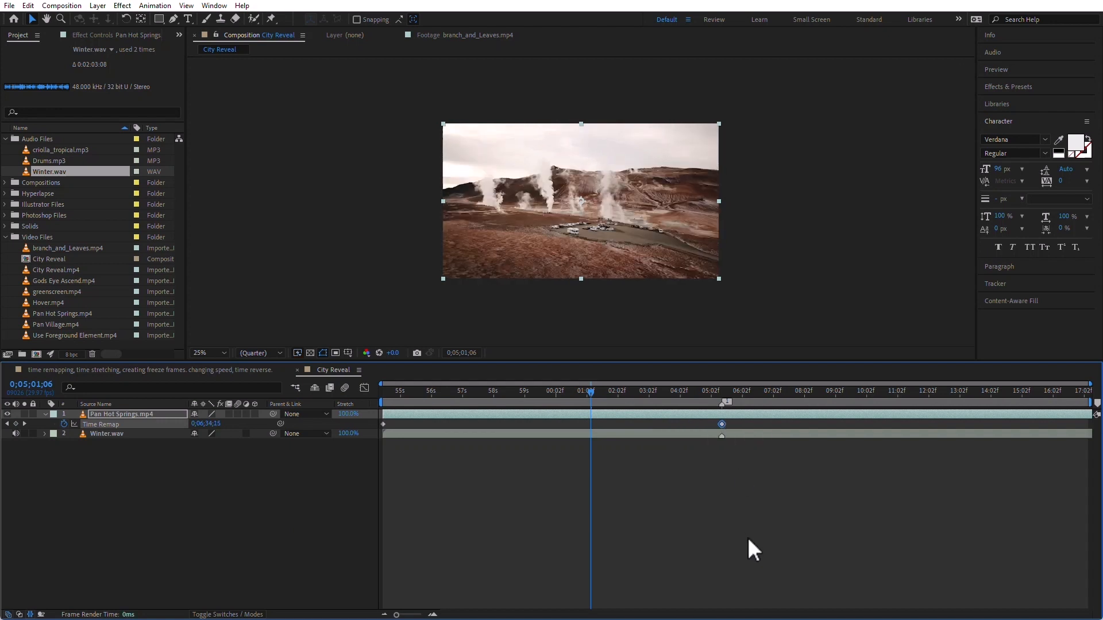
{"action": "left_click_drag", "start_coordinate": [659, 393], "coordinate": [283, 380]}
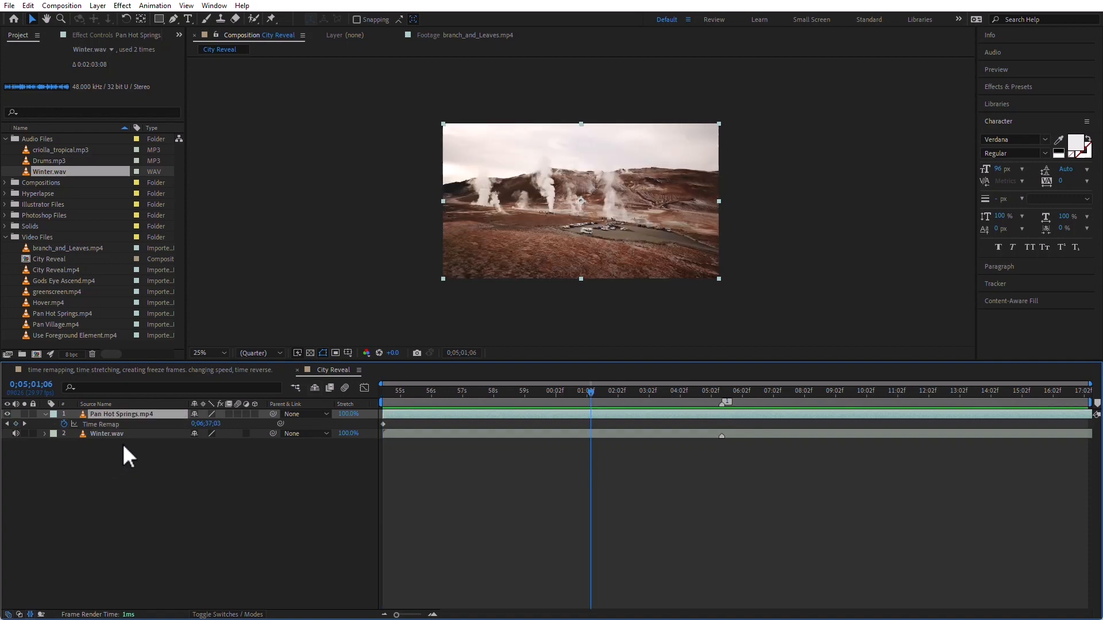
{"action": "left_click", "coordinate": [480, 489]}
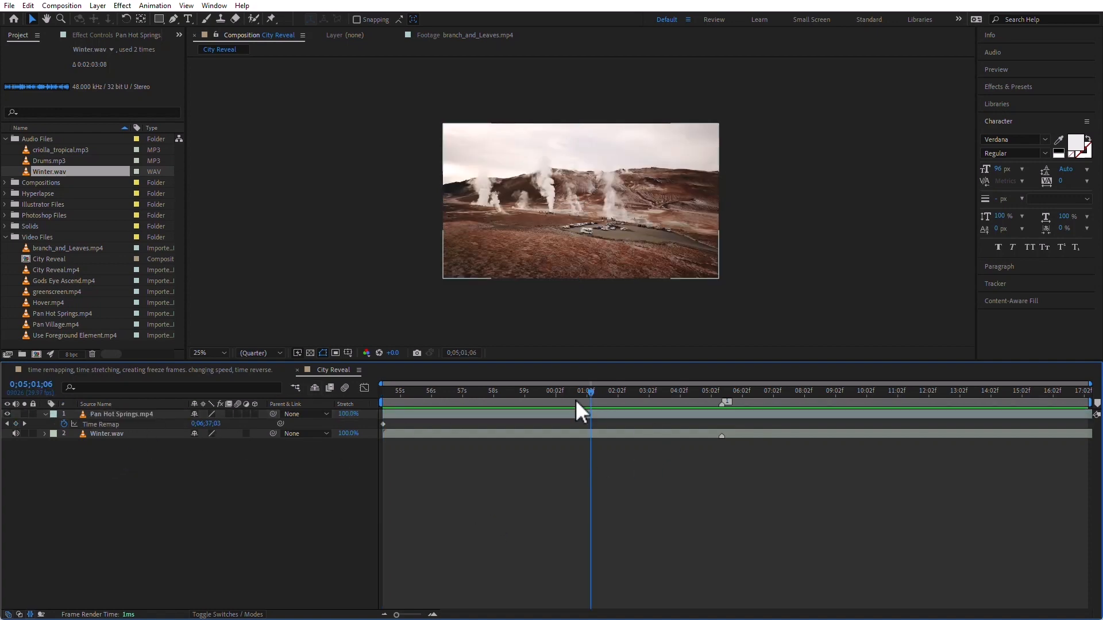
{"action": "key", "text": "Home"}
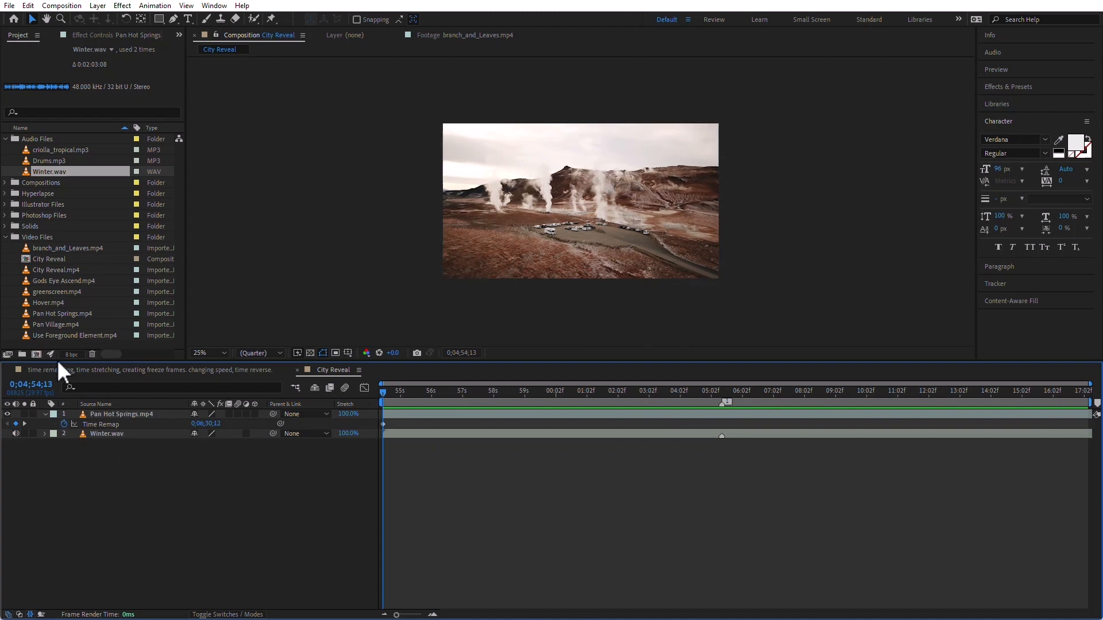
Add Time Remap keyframes to Pan Hot Springs.mp4 at 0;05;04;08 and 0;05;06;14, and move the second one back to the marker at 0;05;05;12
{"action": "left_click_drag", "start_coordinate": [408, 393], "coordinate": [686, 392]}
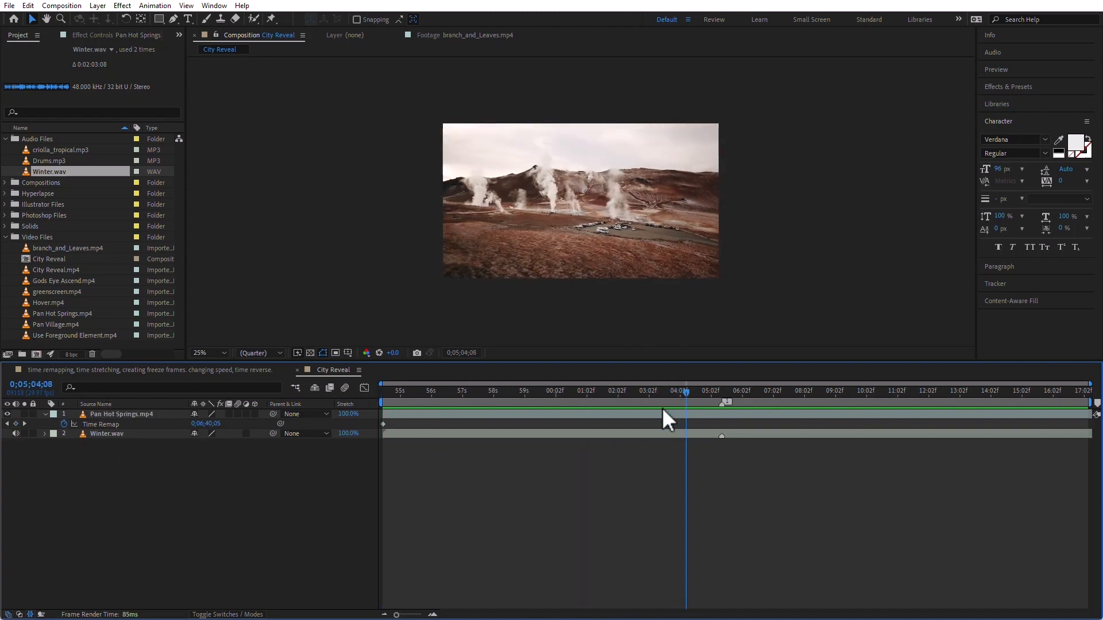
{"action": "left_click", "coordinate": [15, 424]}
{"action": "left_click_drag", "start_coordinate": [686, 393], "coordinate": [754, 407]}
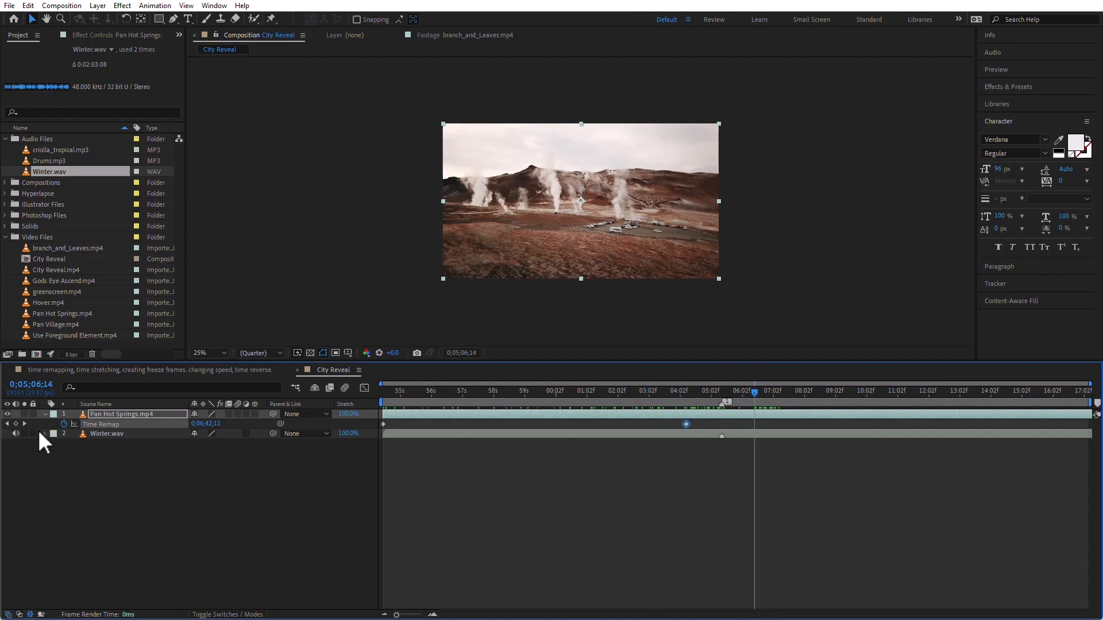
{"action": "left_click", "coordinate": [15, 423]}
{"action": "left_click_drag", "start_coordinate": [754, 424], "coordinate": [722, 424]}
Scrub between the two new Time Remap keyframes to 0;05;04;24 and open the Time commands for the Pan Hot Springs.mp4 layer
{"action": "mouse_move", "coordinate": [679, 389]}
{"action": "left_mouse_down"}
{"action": "mouse_move", "coordinate": [714, 393]}
{"action": "mouse_move", "coordinate": [408, 409]}
{"action": "mouse_move", "coordinate": [705, 389]}
{"action": "mouse_move", "coordinate": [694, 380]}
{"action": "left_mouse_up"}
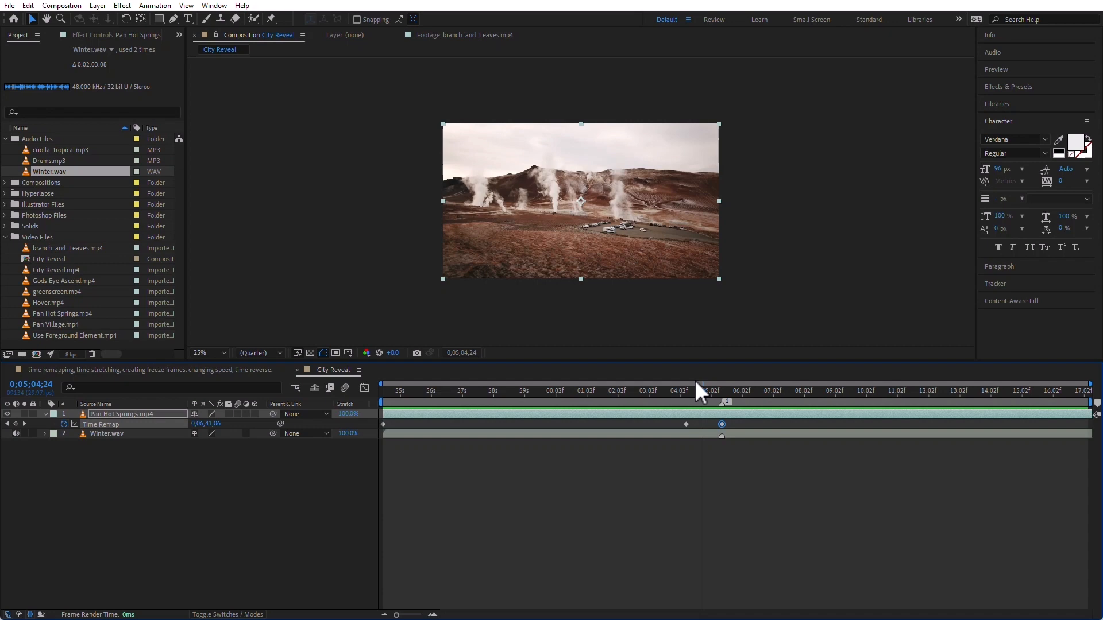
{"action": "left_click", "coordinate": [98, 6]}
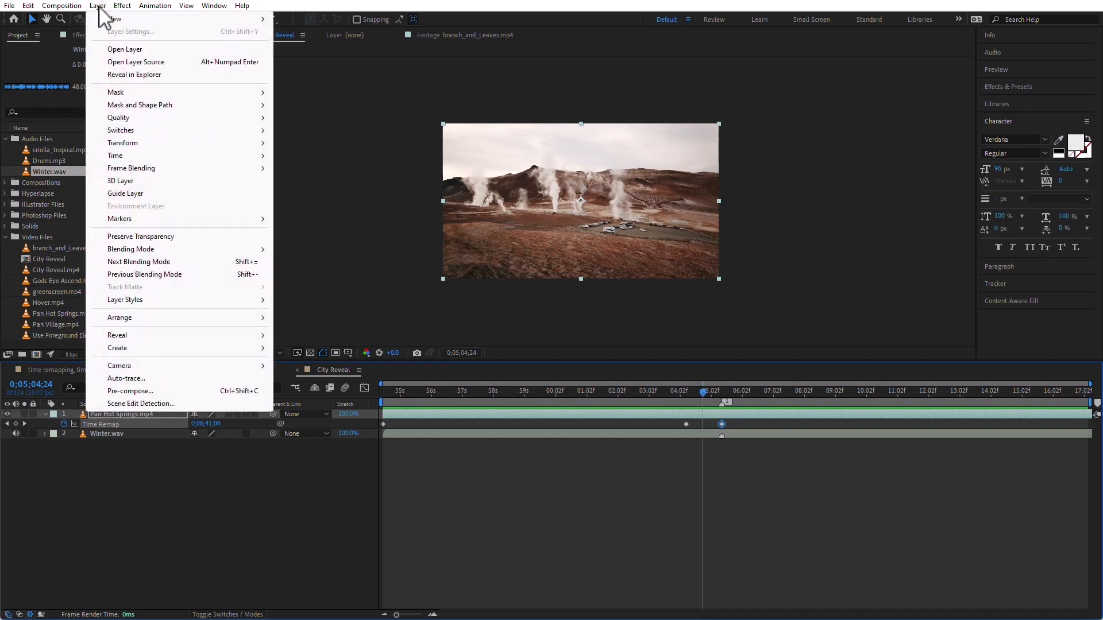
{"action": "mouse_move", "coordinate": [132, 155]}
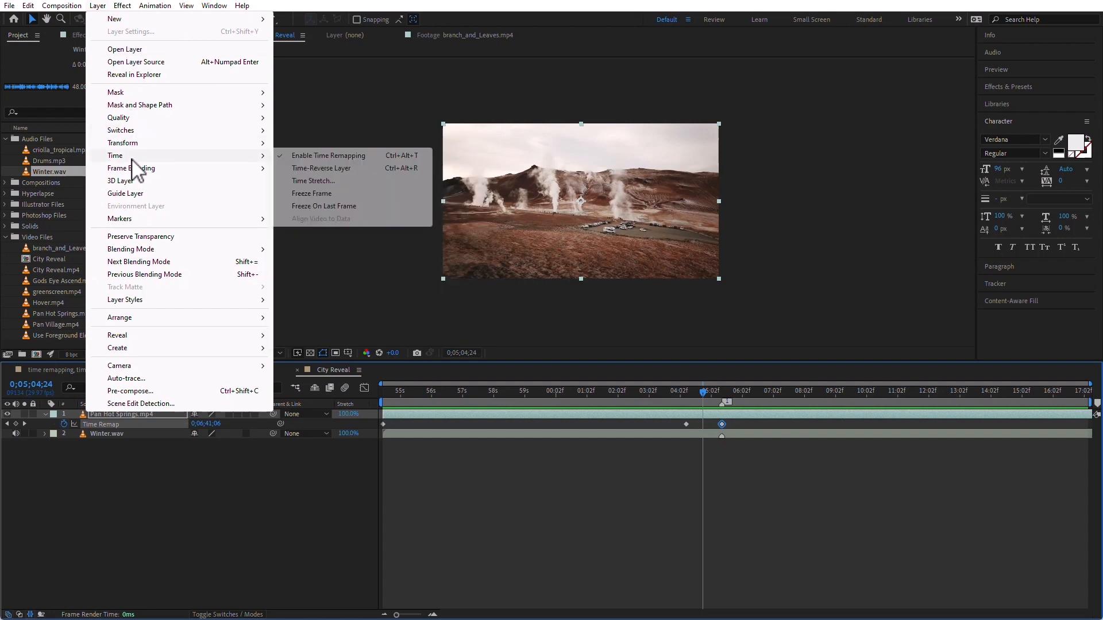